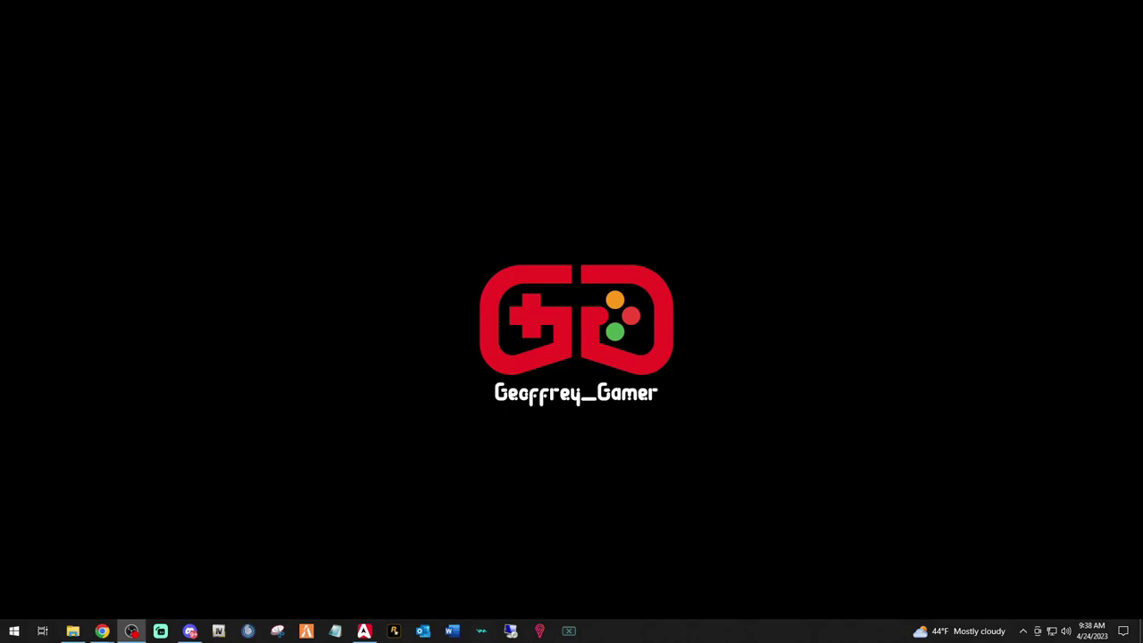
# Switch to the Chrome window showing the Whelen Epsilon Siren | FiveM Ready 3.0 page and download the mod file
pyautogui.moveTo(102, 630)
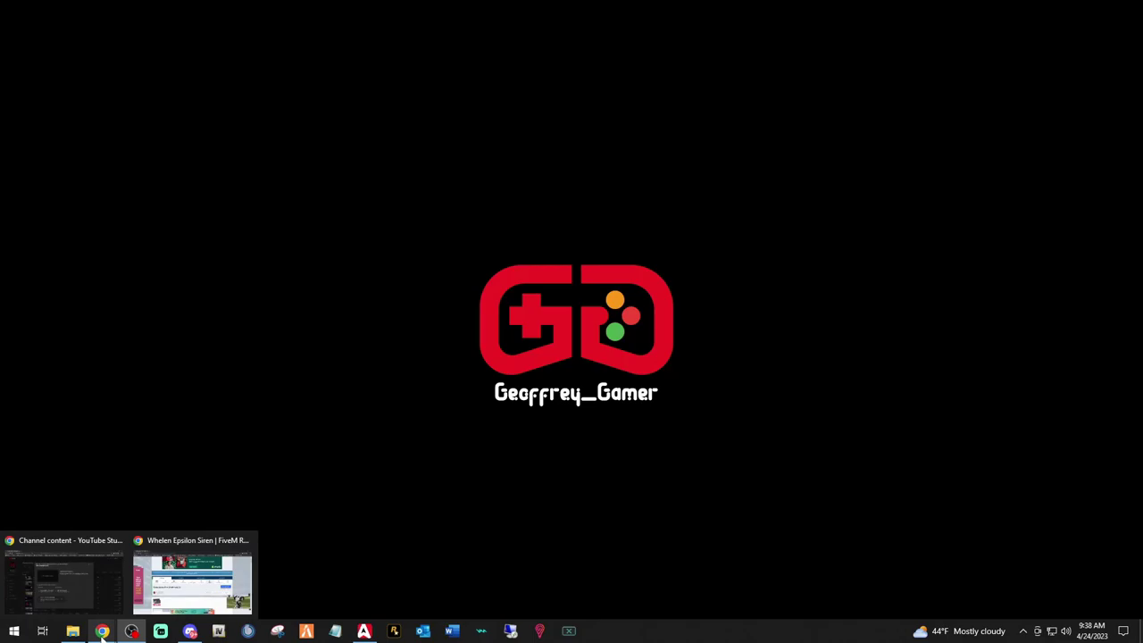
pyautogui.click(161, 608)
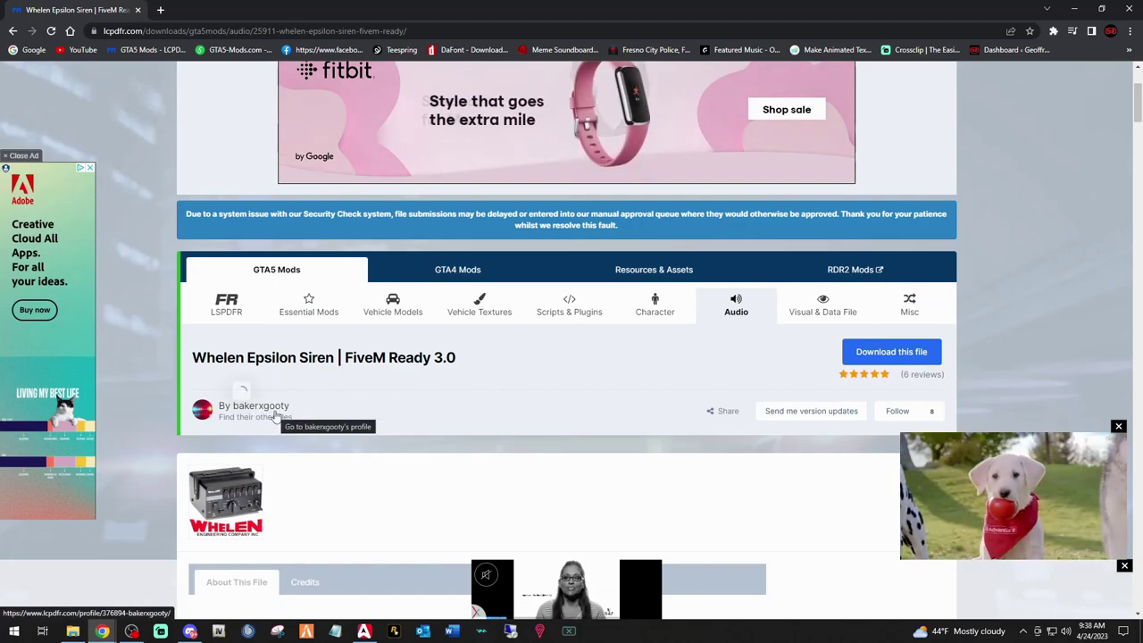
pyautogui.moveTo(276, 416)
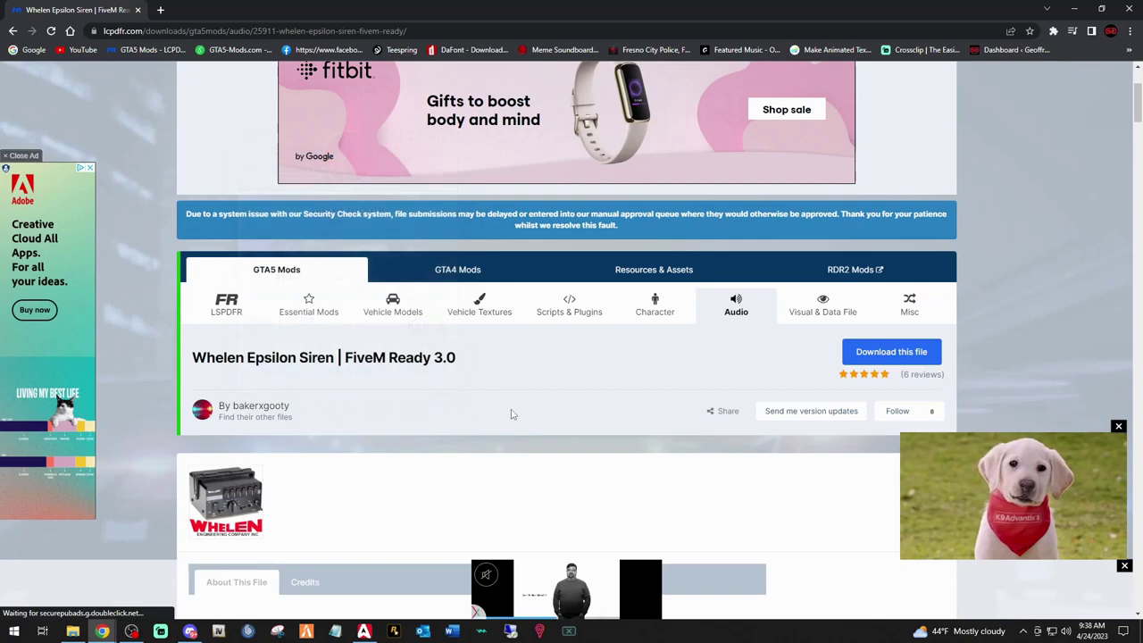
pyautogui.scroll(-4, 499, 426)
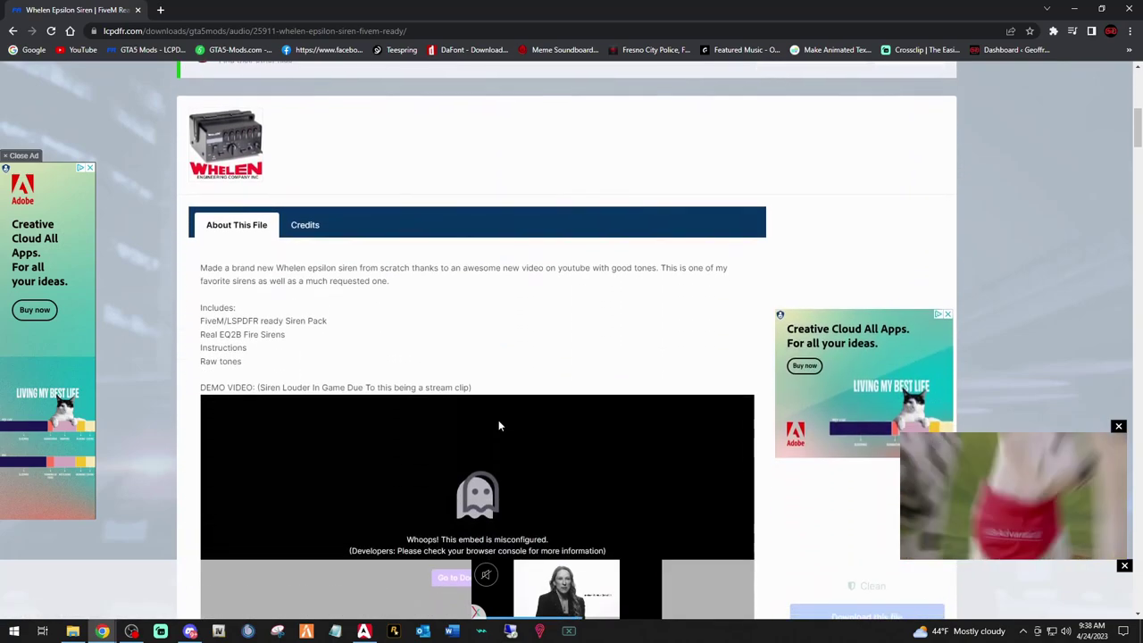
pyautogui.scroll(-2, 498, 425)
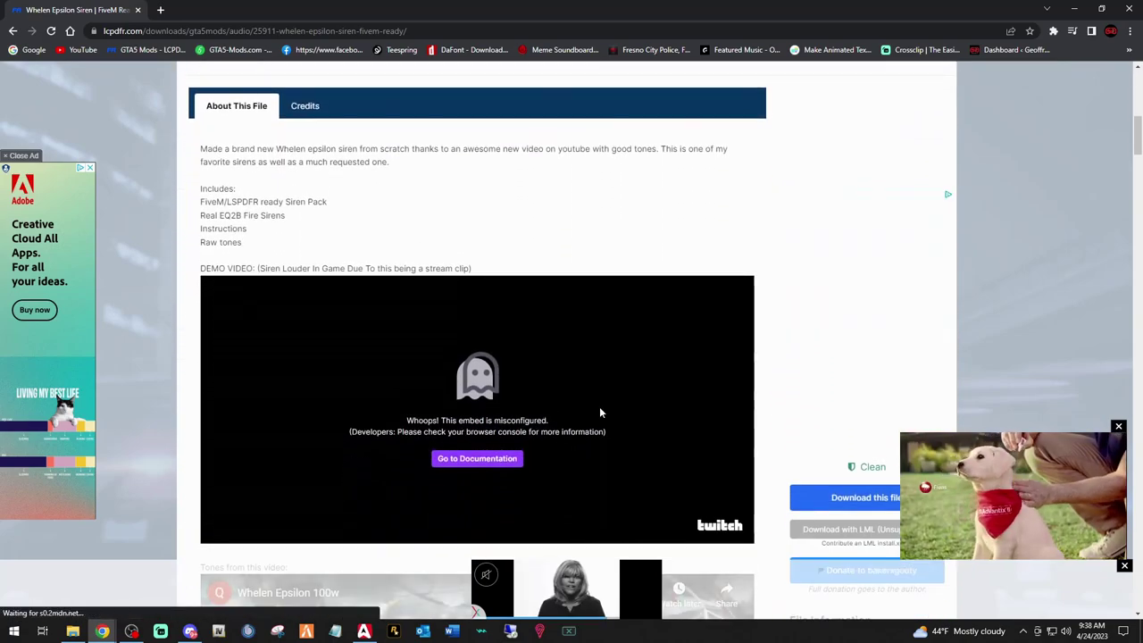
pyautogui.scroll(-1, 600, 412)
pyautogui.scroll(-3, 599, 412)
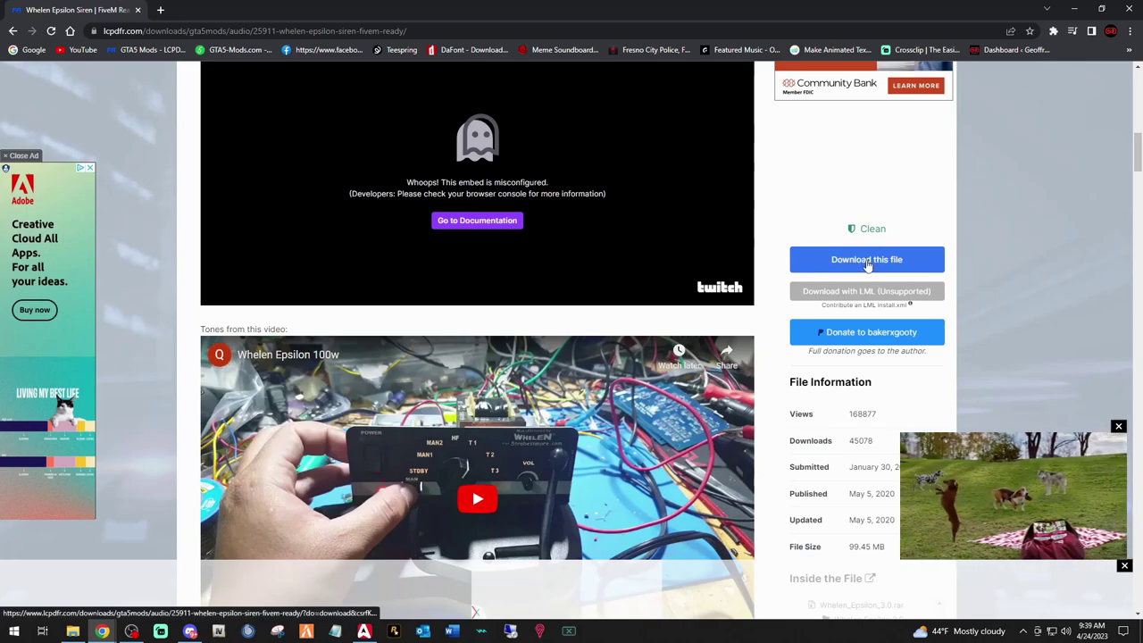
pyautogui.click(866, 265)
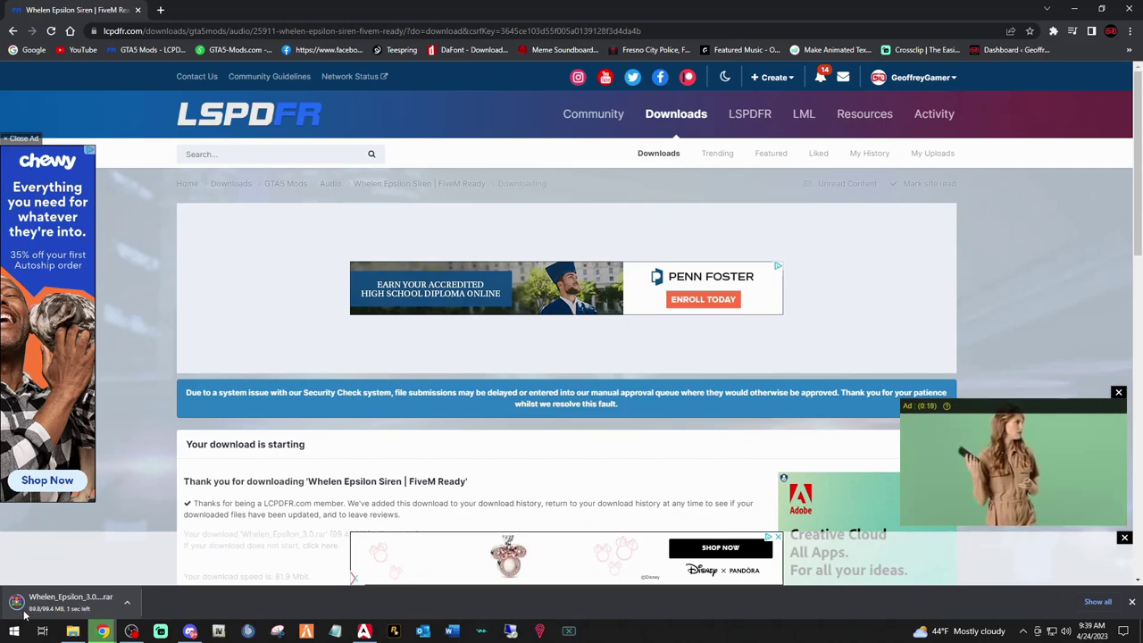
# Open the downloaded Whelen_Epsilon_3.0 archive, minimize the browser and reposition the archive window on the desktop
pyautogui.click(29, 605)
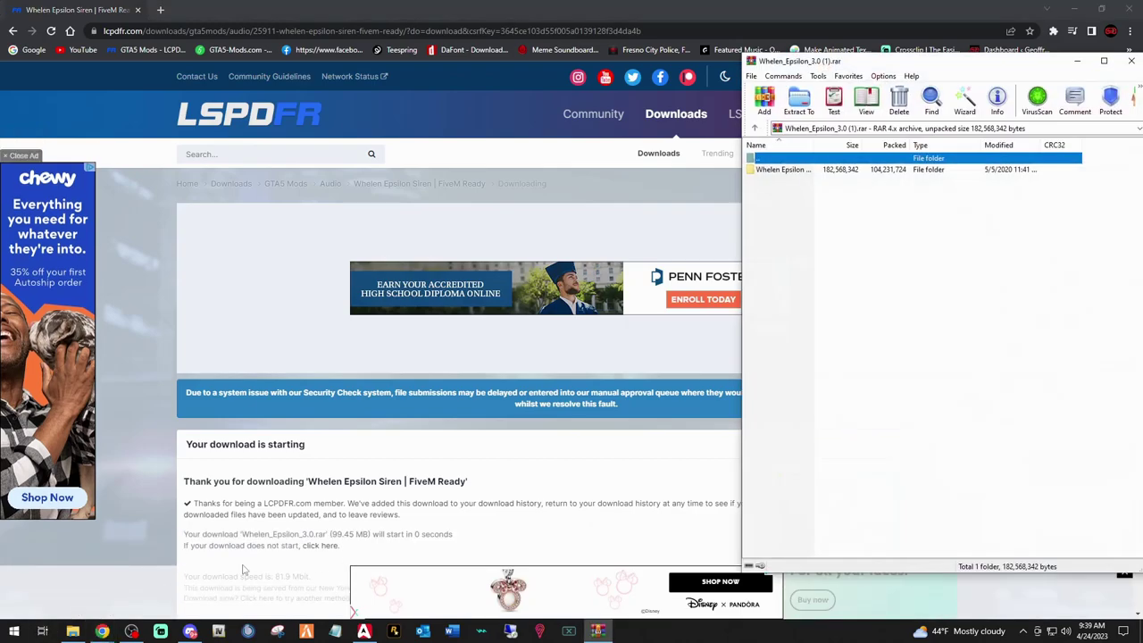
pyautogui.click(1075, 10)
pyautogui.moveTo(975, 64); pyautogui.dragTo(947, 77)
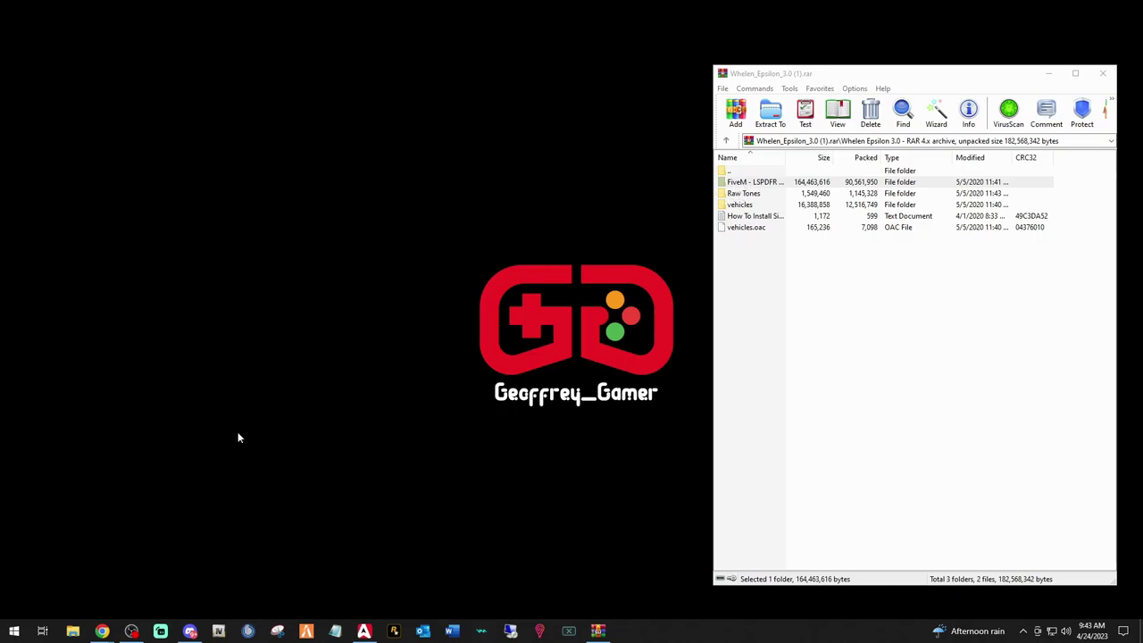
# Open File Explorer beside the archive and browse to Program Files (x86)\Steam\steamapps\common on Local Disk (C:)
pyautogui.click(73, 632)
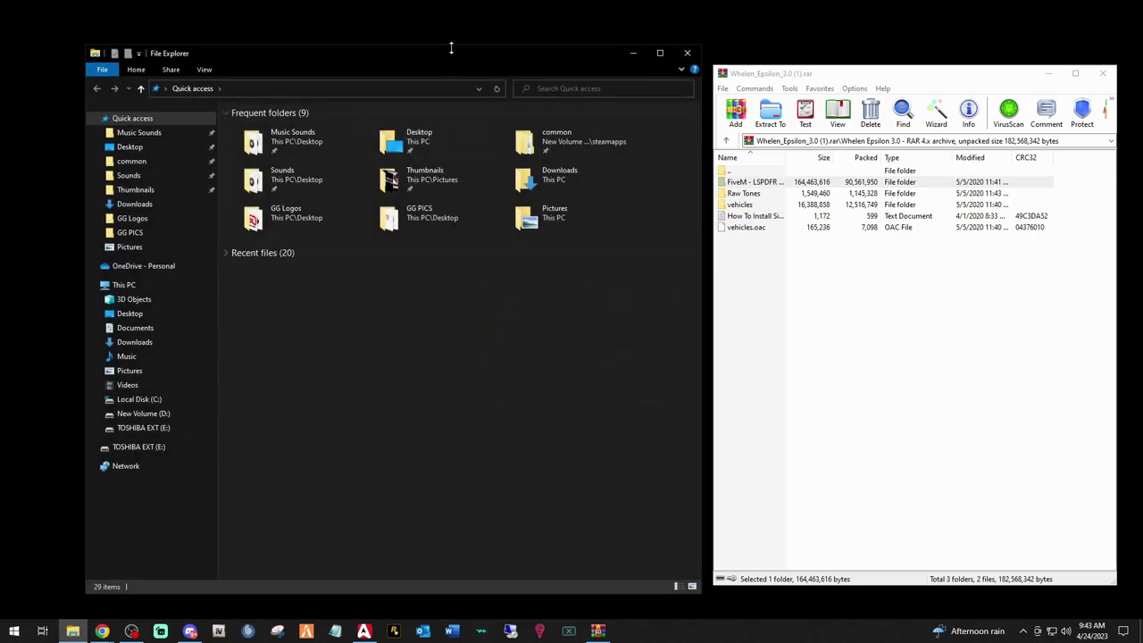
pyautogui.moveTo(452, 54)
pyautogui.mouseDown()
pyautogui.moveTo(434, 52)
pyautogui.moveTo(458, 52)
pyautogui.mouseUp()
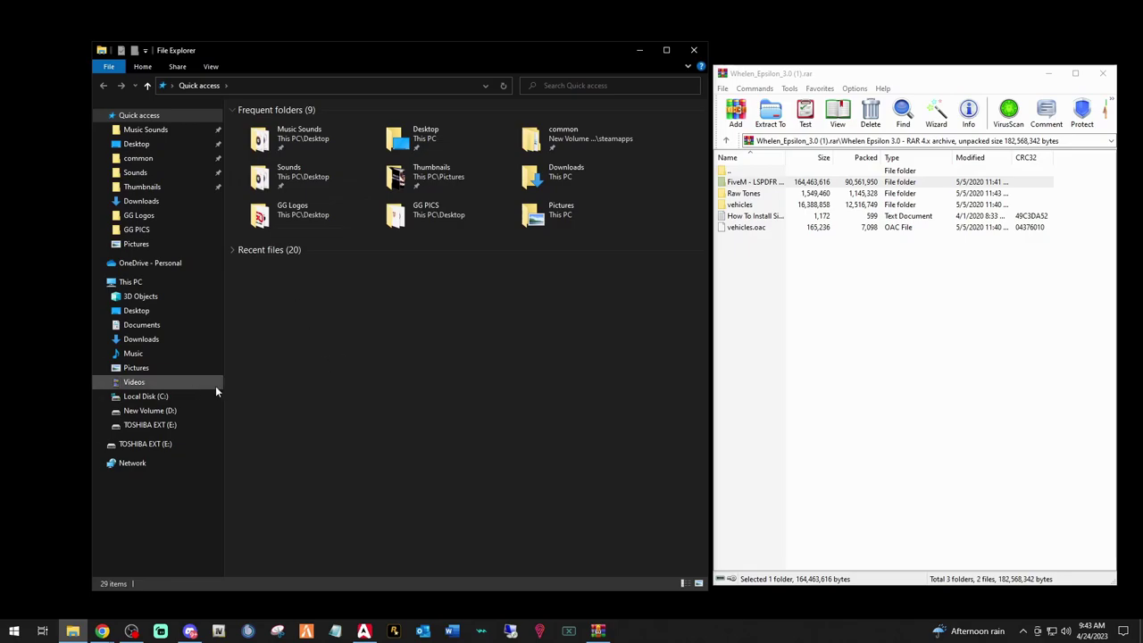
pyautogui.click(137, 403)
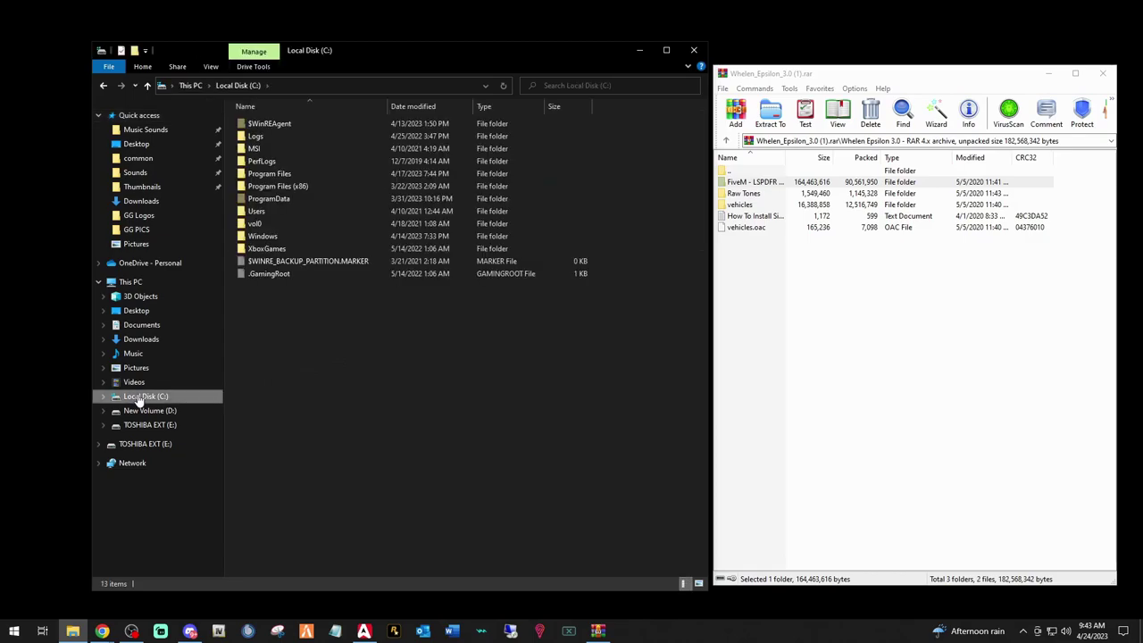
pyautogui.doubleClick(275, 187)
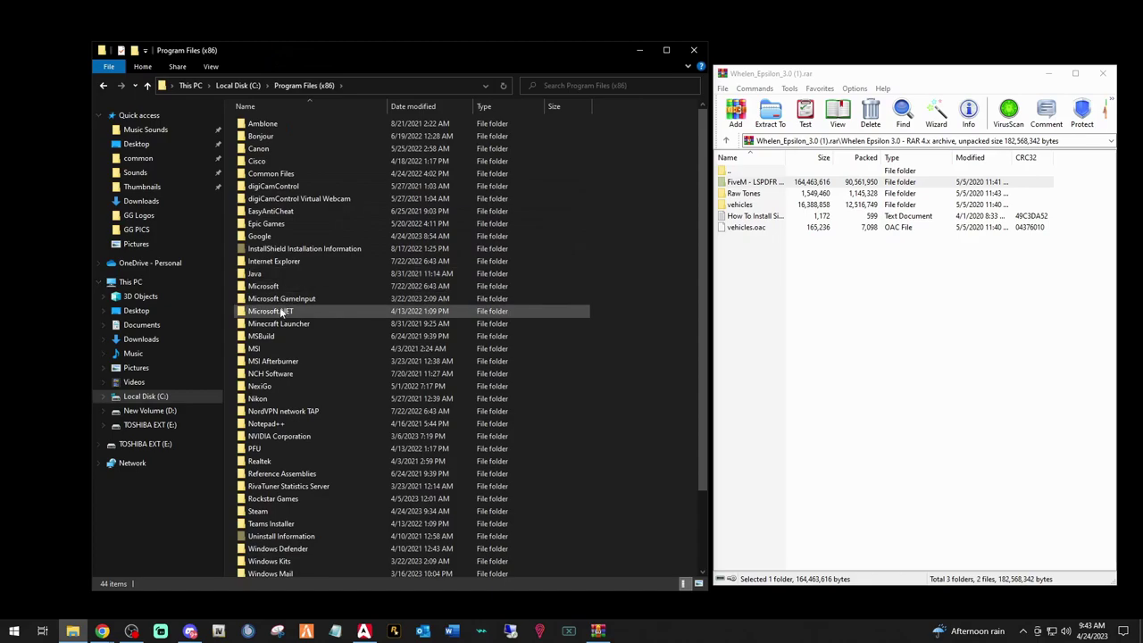
pyautogui.doubleClick(266, 512)
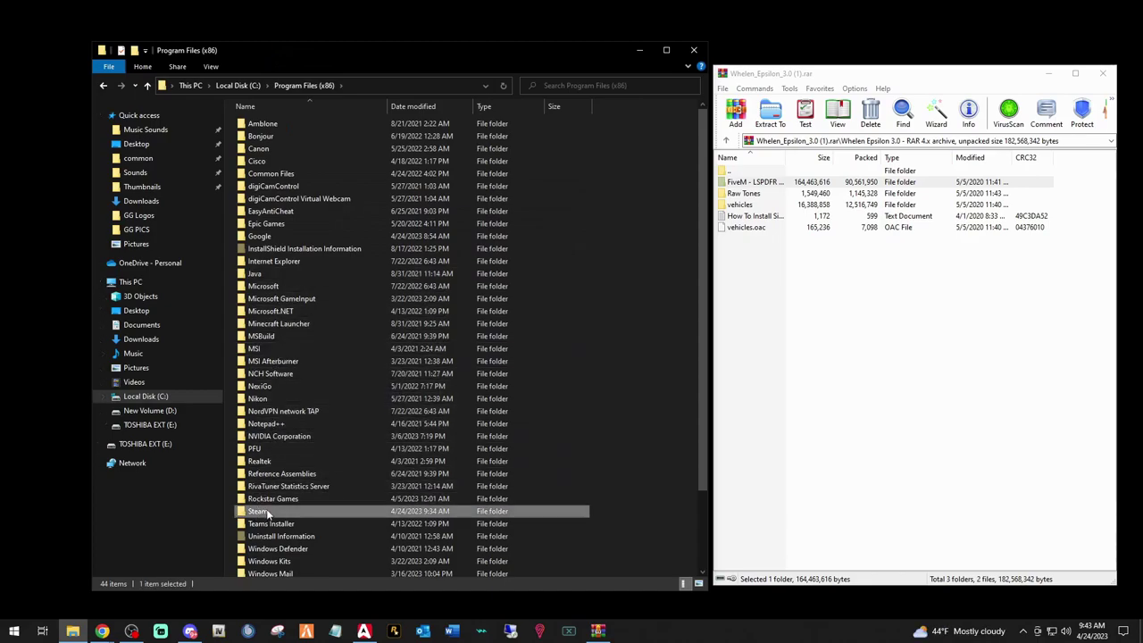
pyautogui.doubleClick(263, 337)
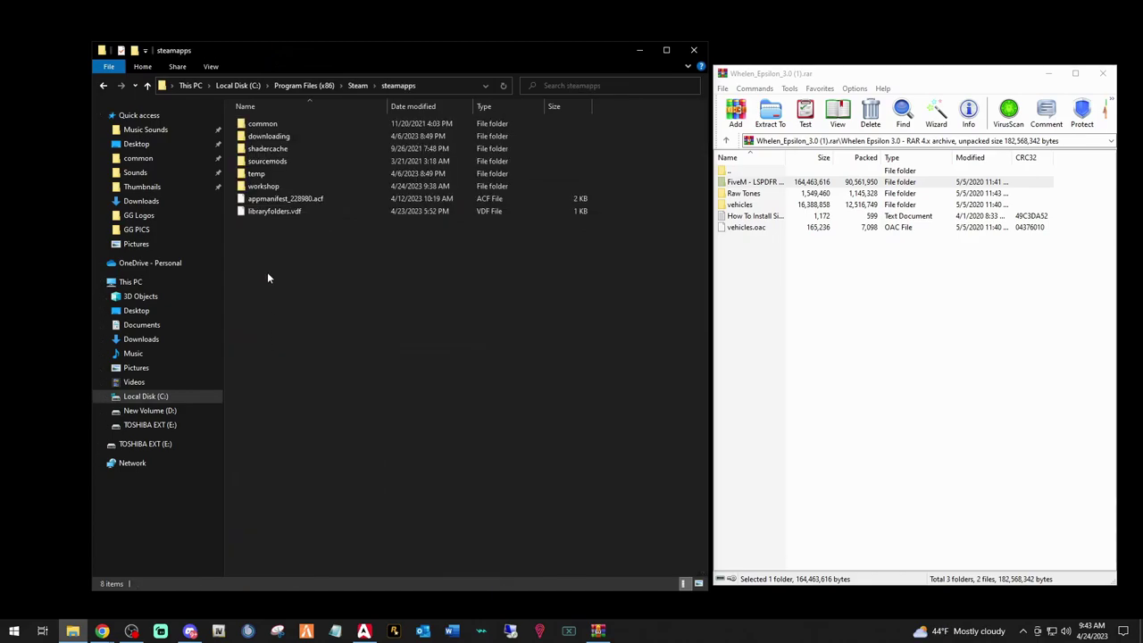
pyautogui.doubleClick(256, 124)
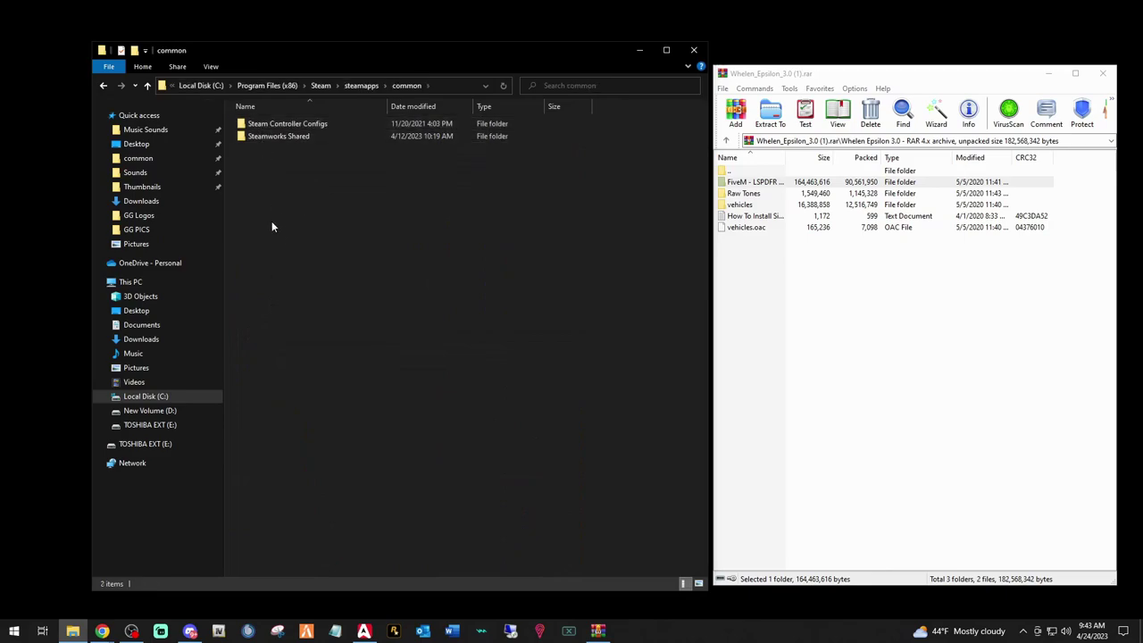
# Go to the pinned common folder of the D: SteamLibrary and look through the contents of Grand Theft Auto V - slrp
pyautogui.click(146, 158)
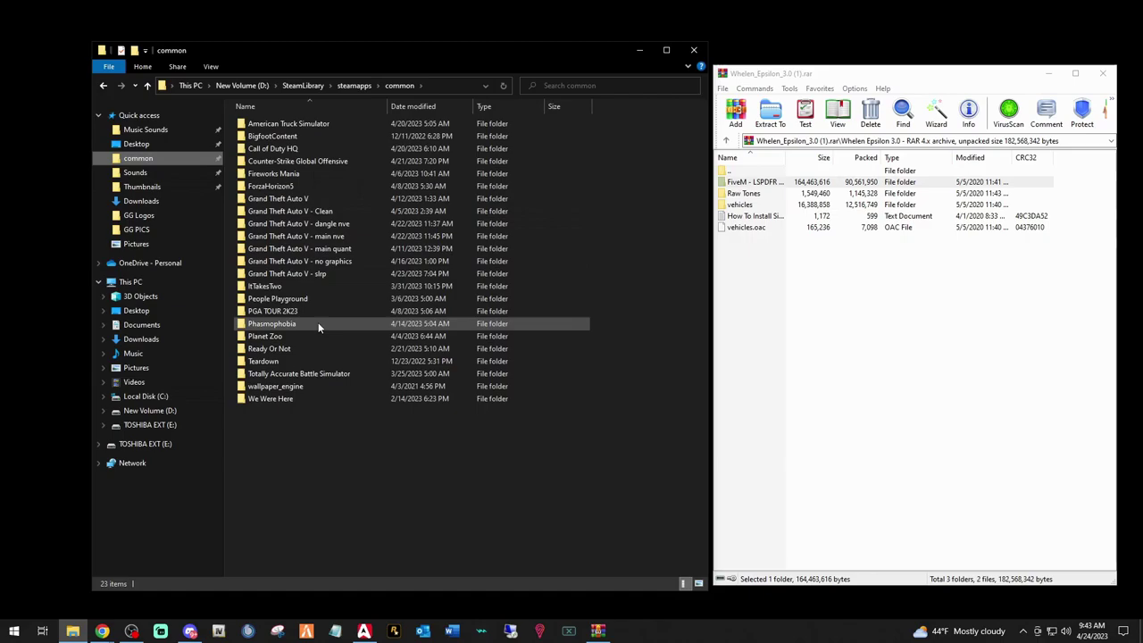
pyautogui.doubleClick(292, 275)
pyautogui.scroll(-5, 287, 281)
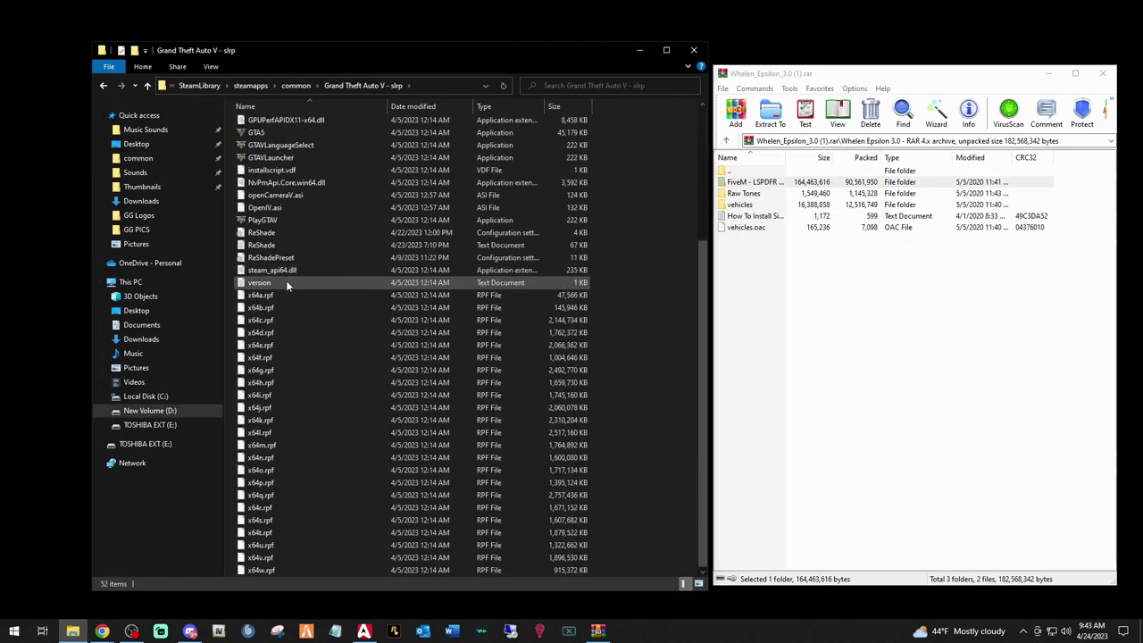
pyautogui.scroll(5, 286, 284)
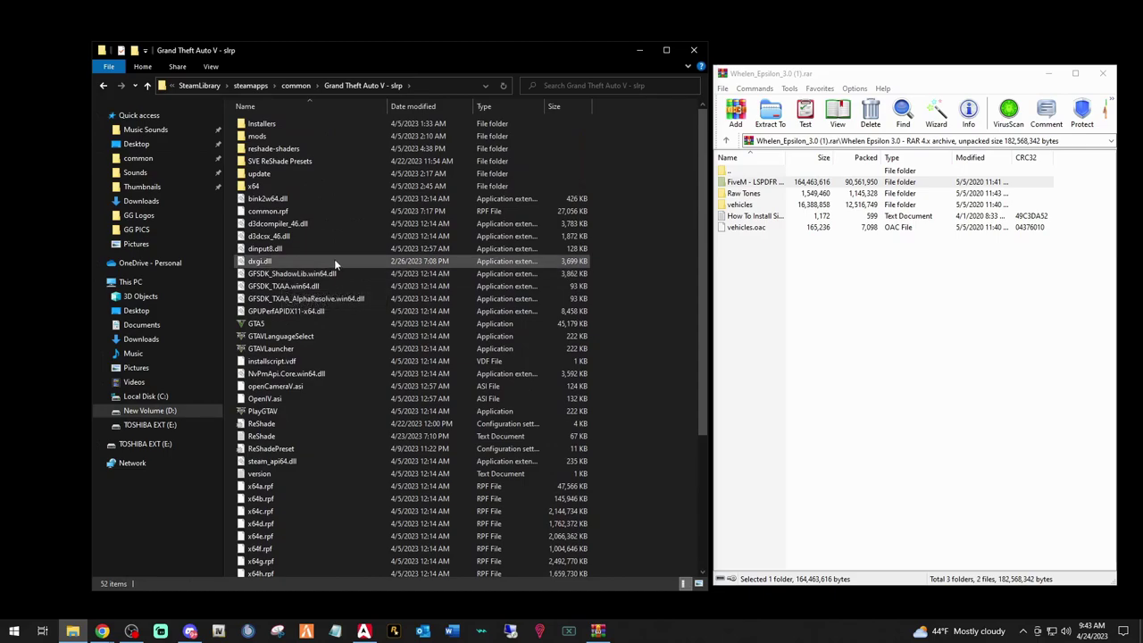
# Look through the contents of the Grand Theft Auto V - main nve folder for comparison, and return to the common folder
pyautogui.click(104, 86)
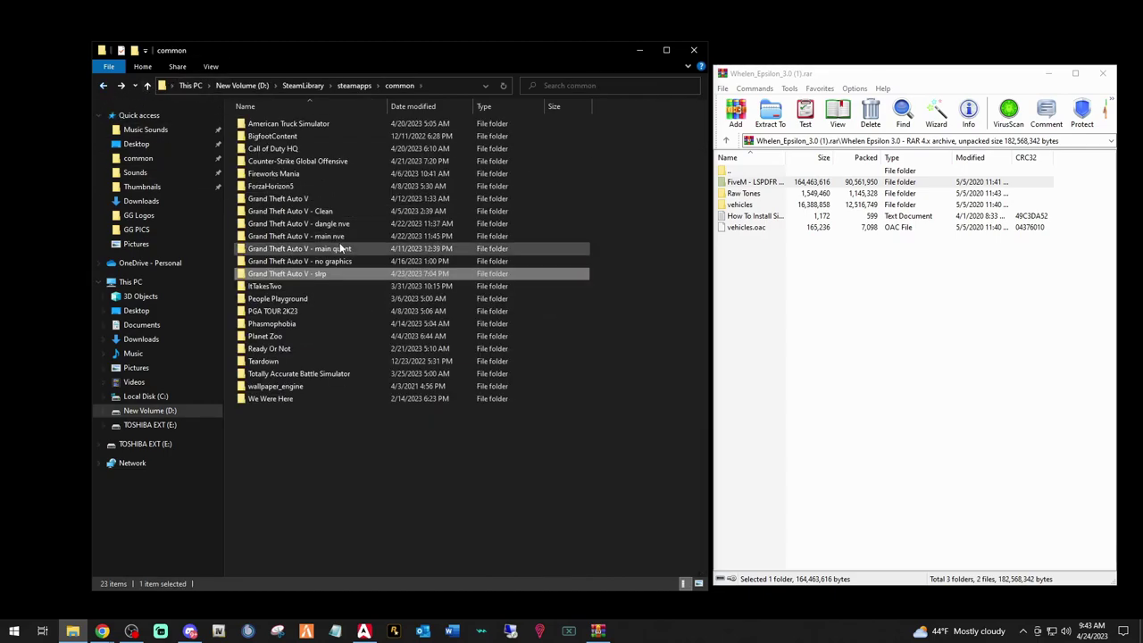
pyautogui.doubleClick(320, 236)
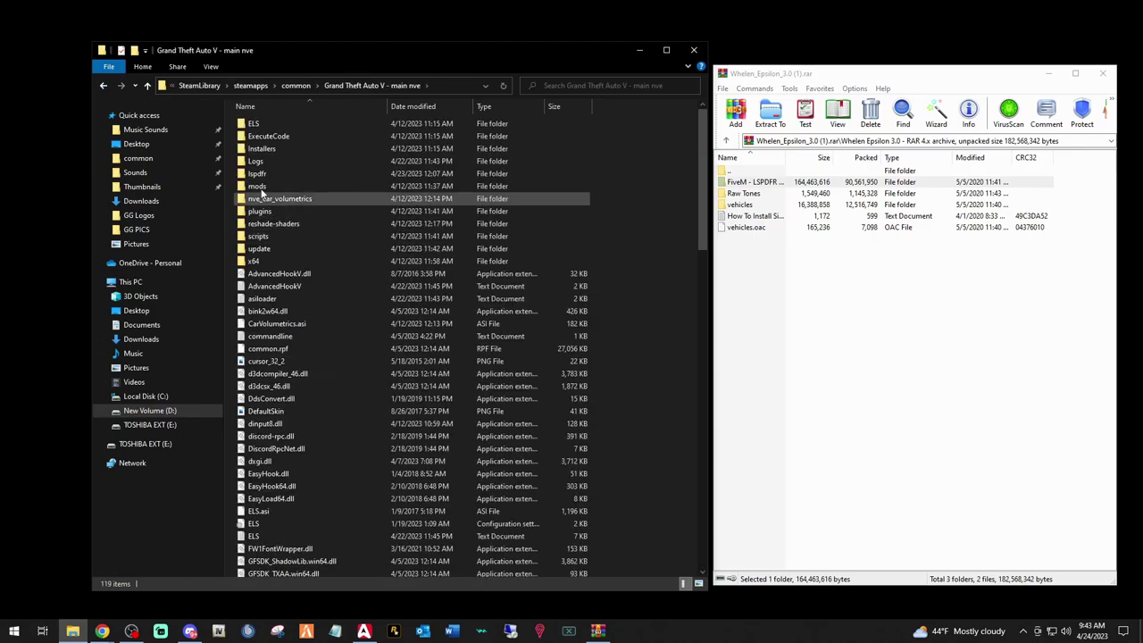
pyautogui.scroll(-2, 315, 325)
pyautogui.scroll(5, 315, 325)
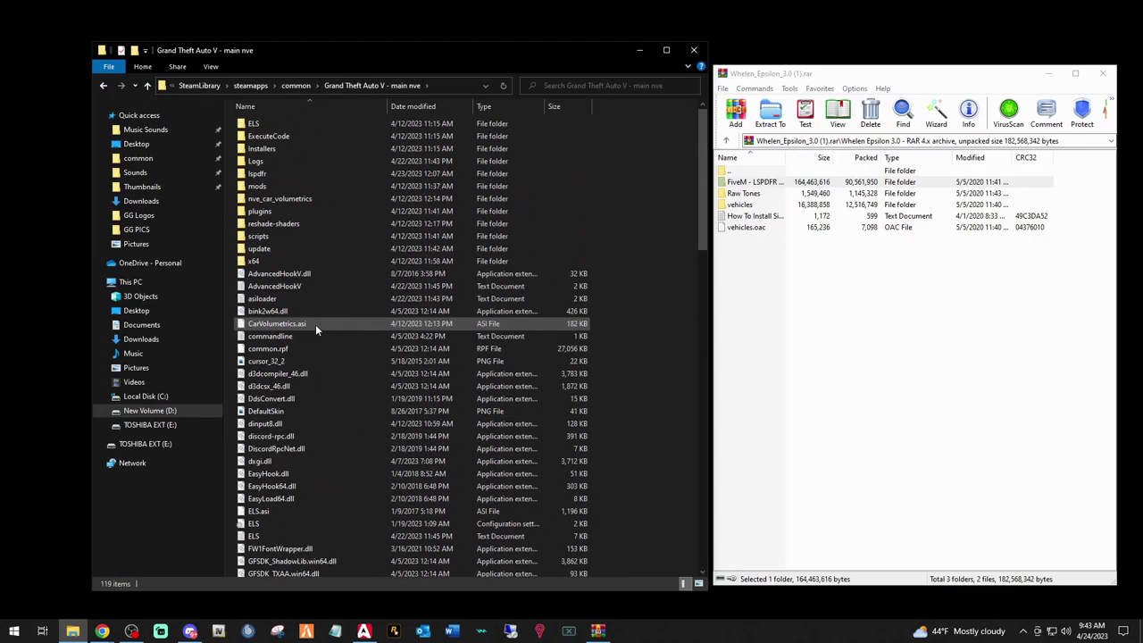
pyautogui.click(103, 86)
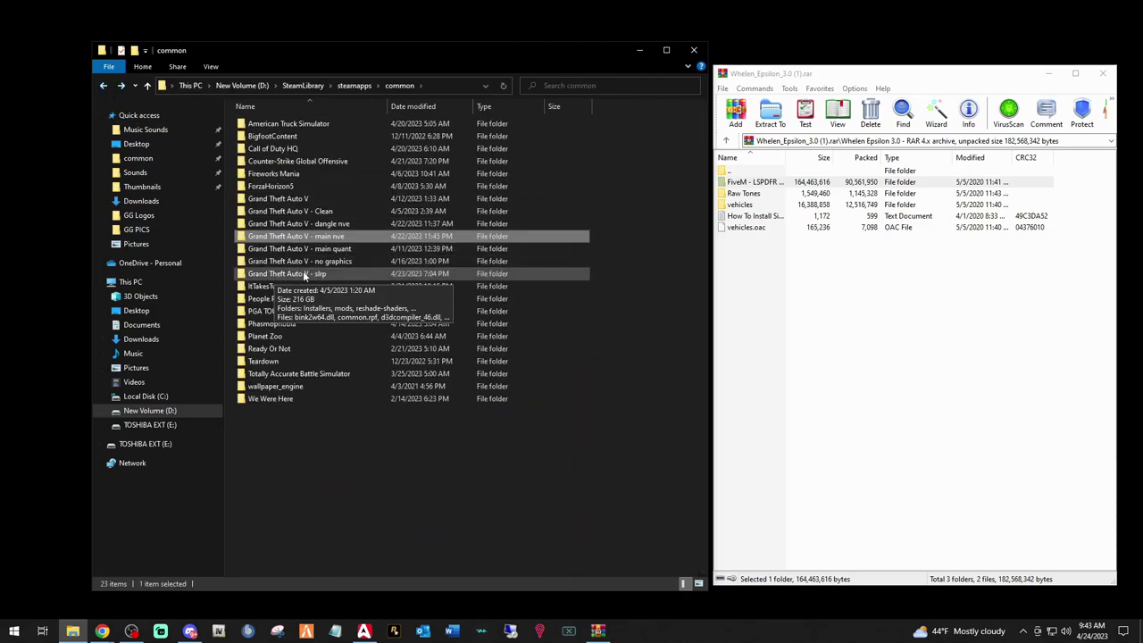
# Open x64\audio\sfx inside Grand Theft Auto V - slrp and locate the RESIDENT.rpf file
pyautogui.doubleClick(313, 270)
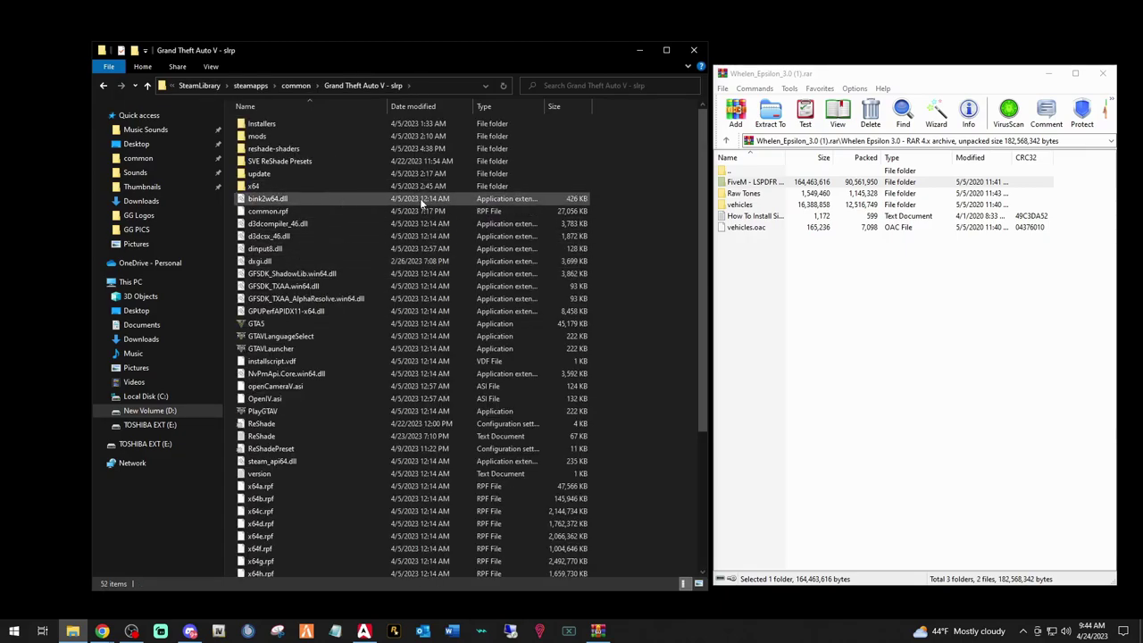
pyautogui.doubleClick(259, 187)
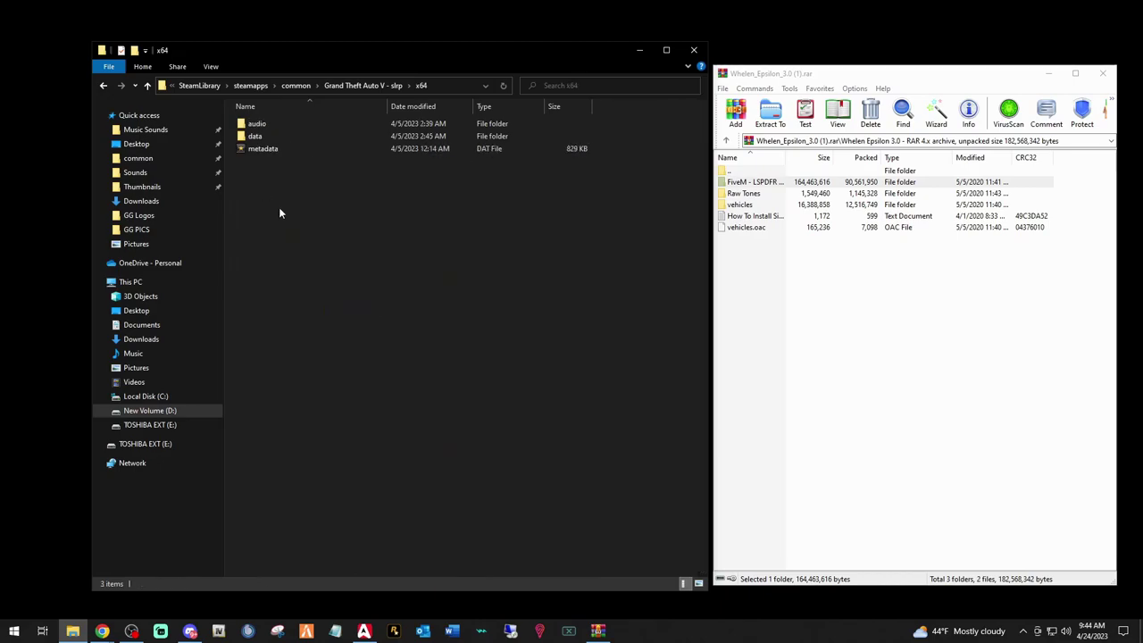
pyautogui.doubleClick(257, 125)
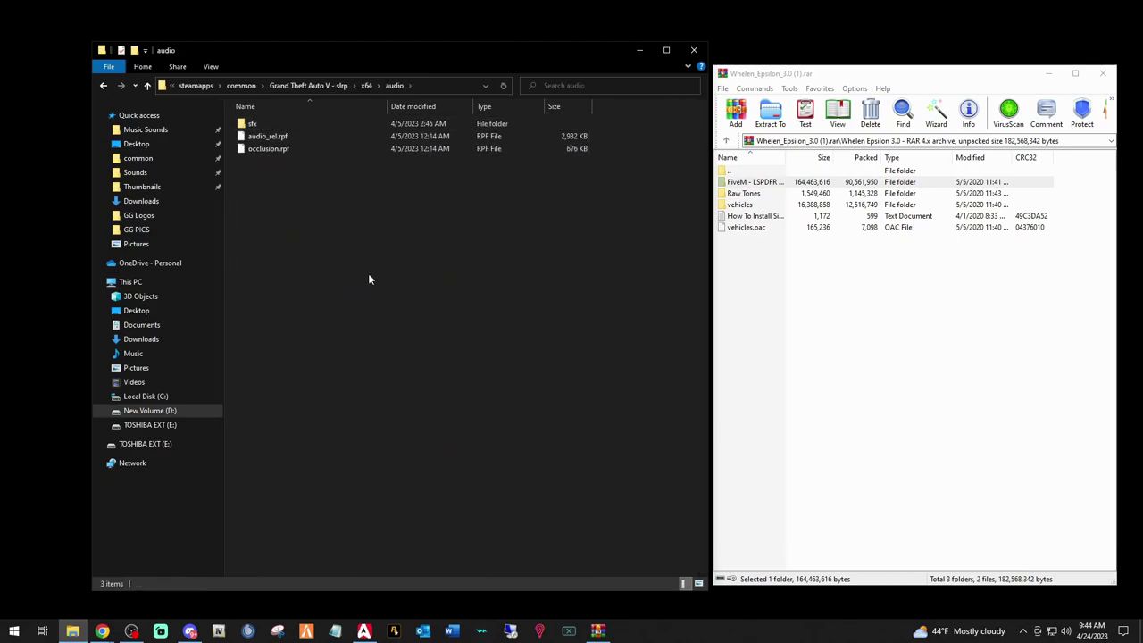
pyautogui.doubleClick(254, 125)
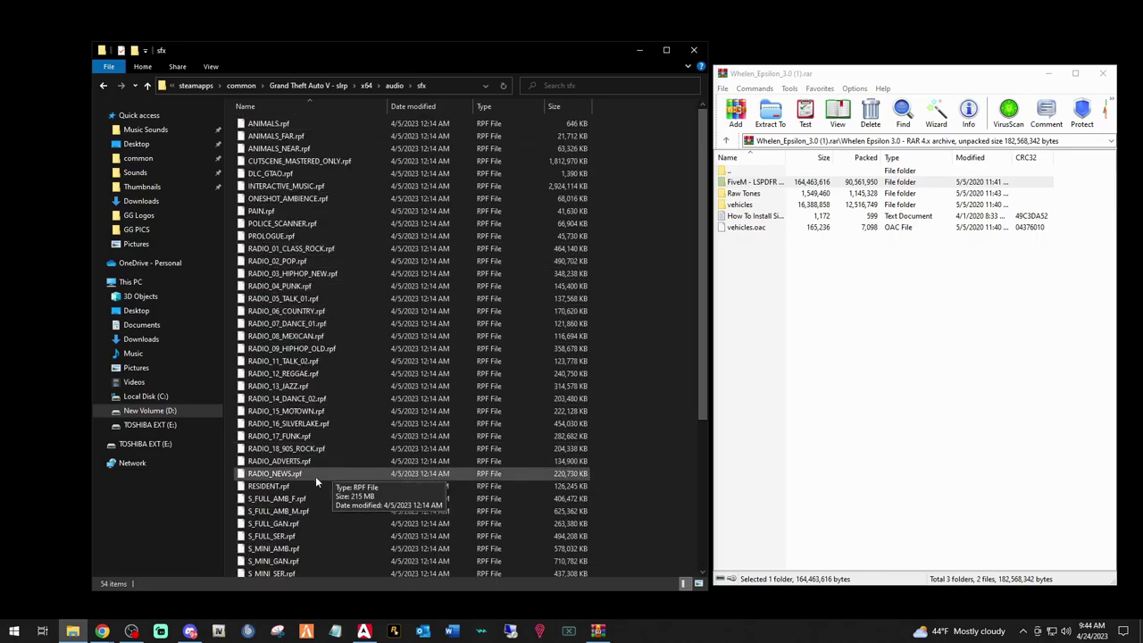
pyautogui.click(280, 487)
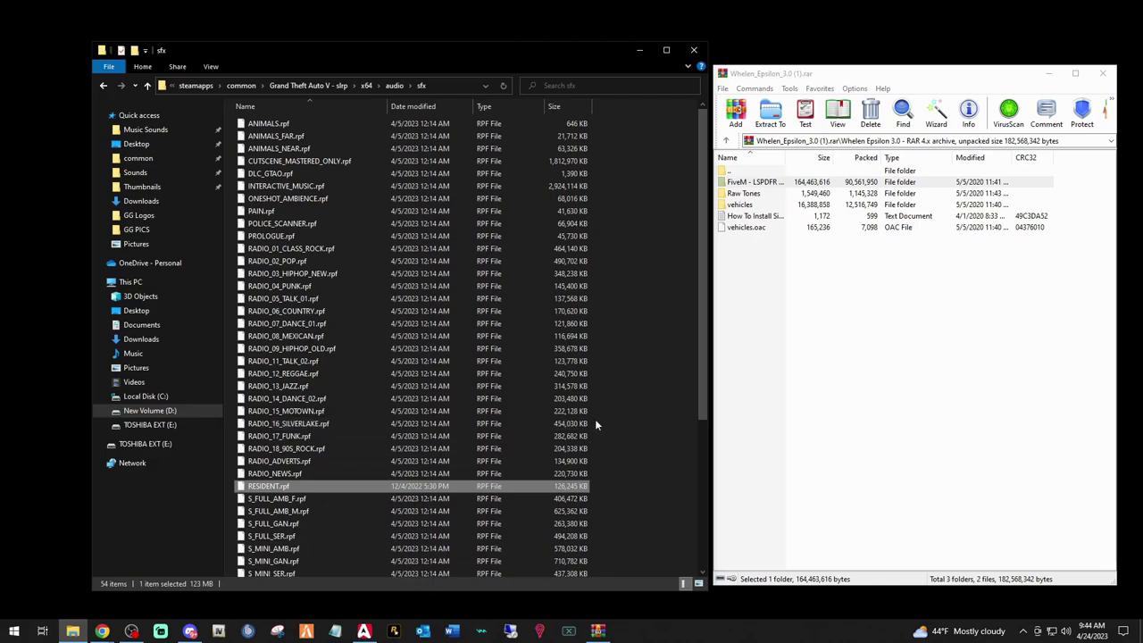
pyautogui.click(668, 375)
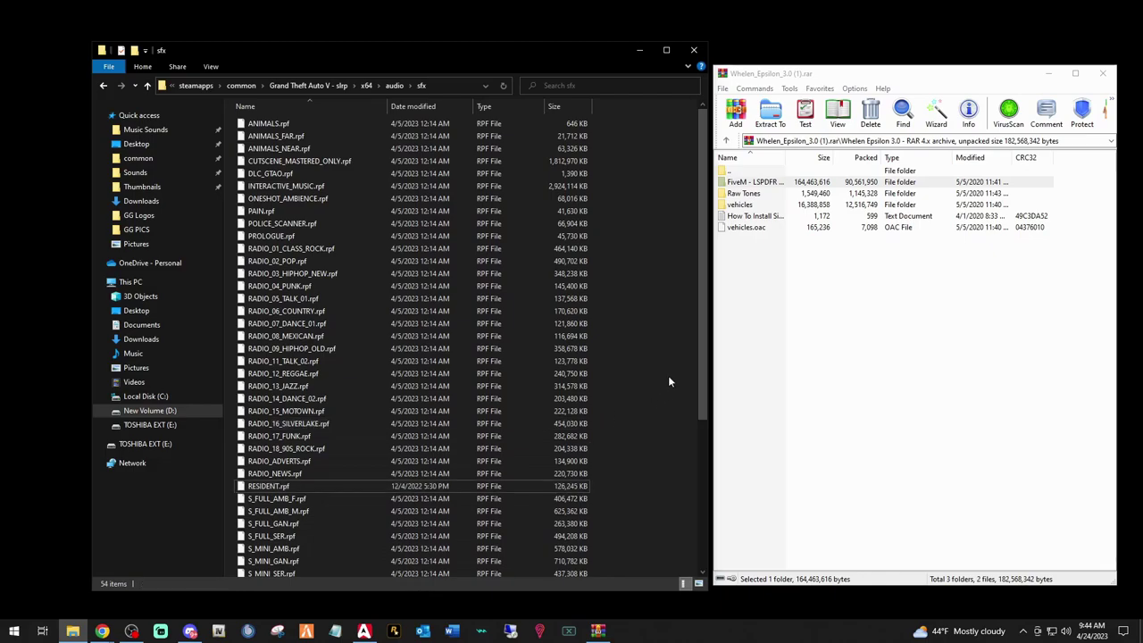
# Open the FiveM - LSPDFR folder in the archive and try to copy its RESIDENT.rpf into the game's sfx folder
pyautogui.click(782, 78)
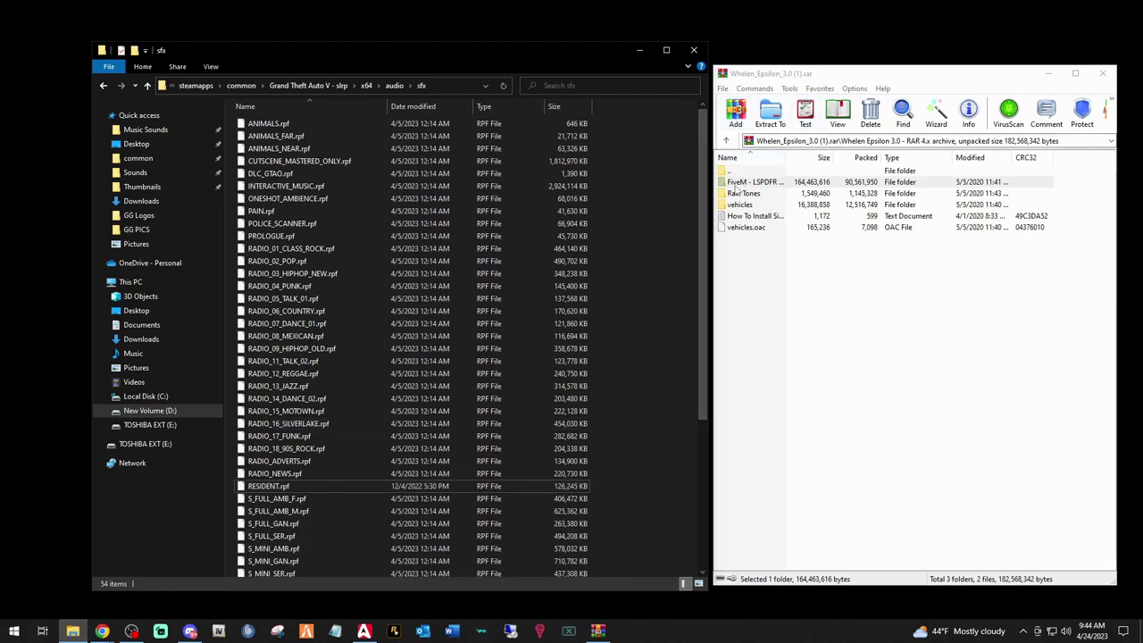
pyautogui.doubleClick(764, 182)
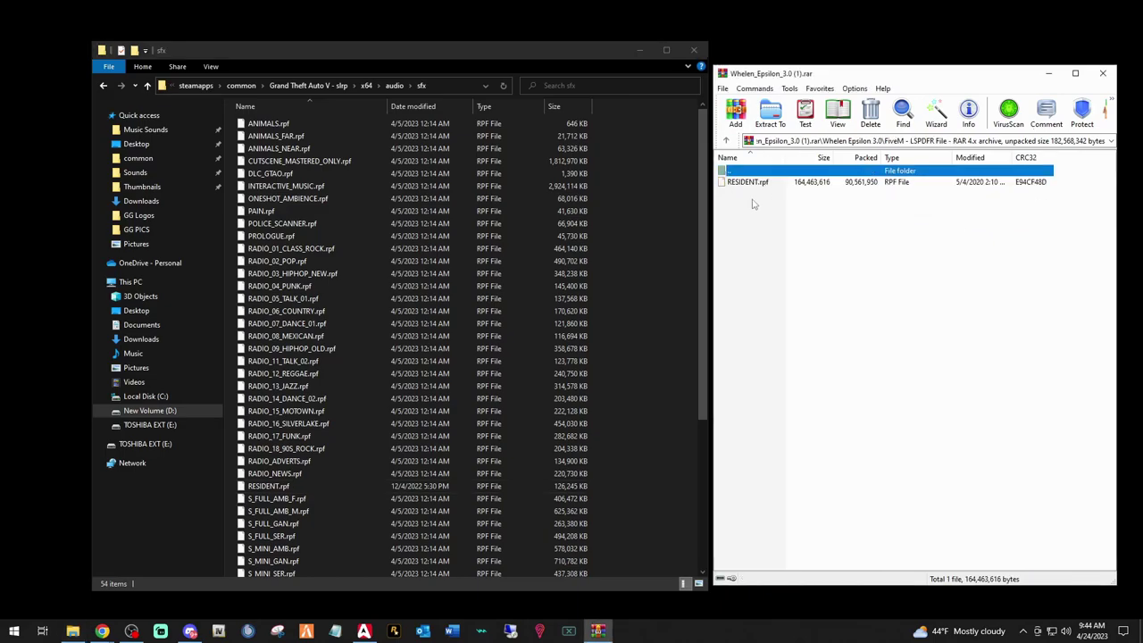
pyautogui.click(752, 204)
pyautogui.moveTo(753, 185); pyautogui.dragTo(742, 201)
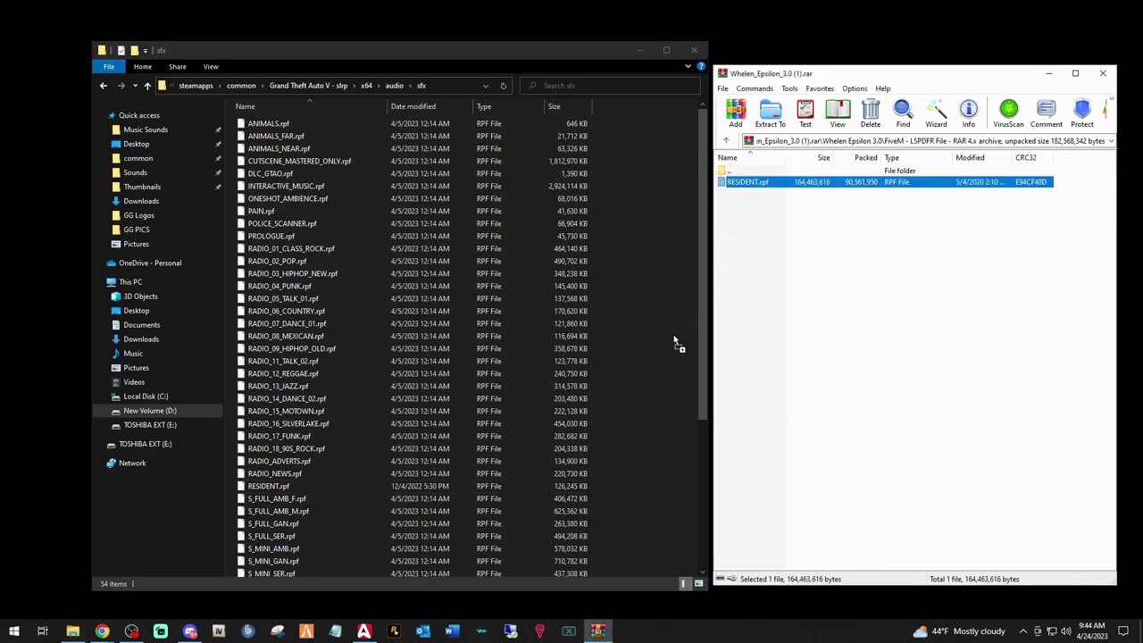
pyautogui.moveTo(673, 336); pyautogui.dragTo(657, 363)
pyautogui.moveTo(657, 362); pyautogui.dragTo(763, 187)
# Close the sfx folder window and return to the Whelen Epsilon 3.0 folder in the archive
pyautogui.click(695, 51)
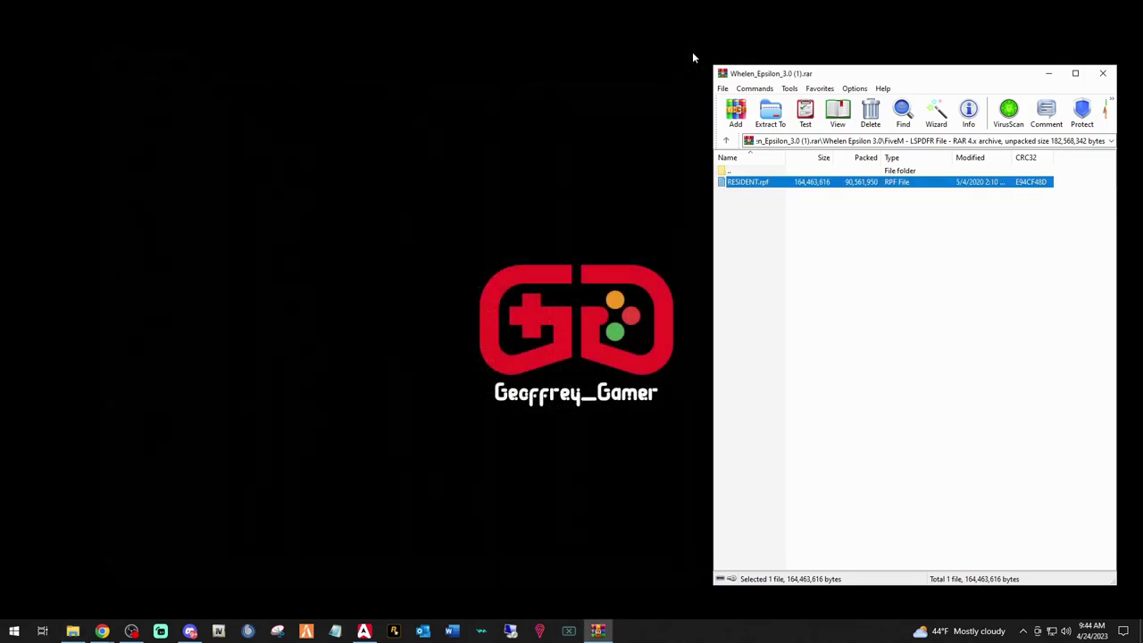
pyautogui.click(726, 141)
pyautogui.click(786, 370)
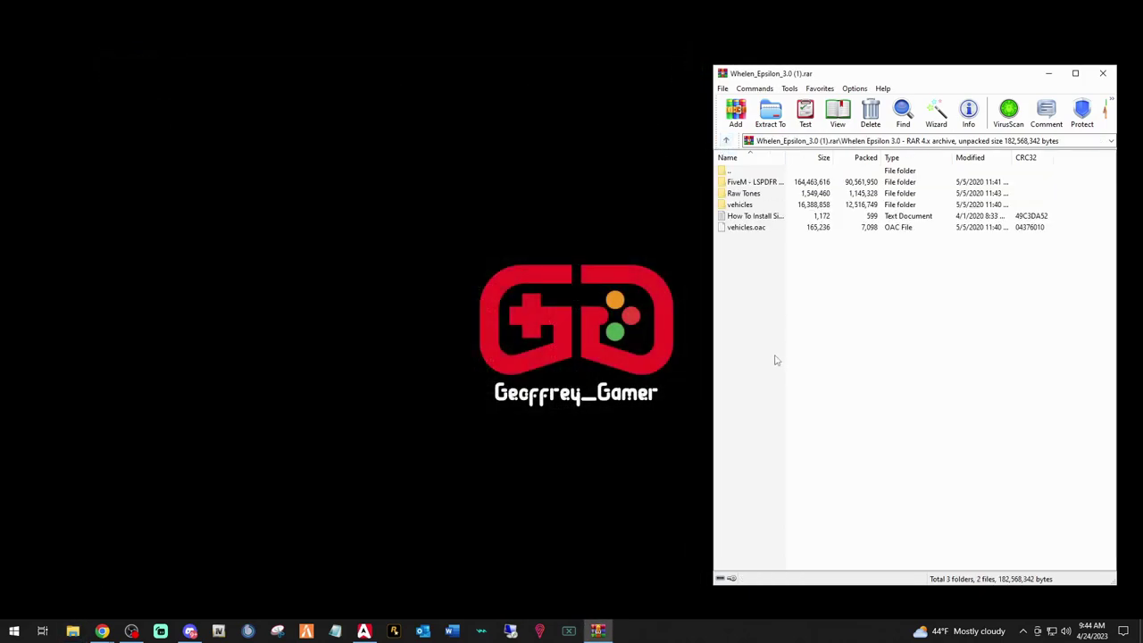
# Create a new folder on the desktop
pyautogui.rightClick(367, 87)
pyautogui.moveTo(429, 203)
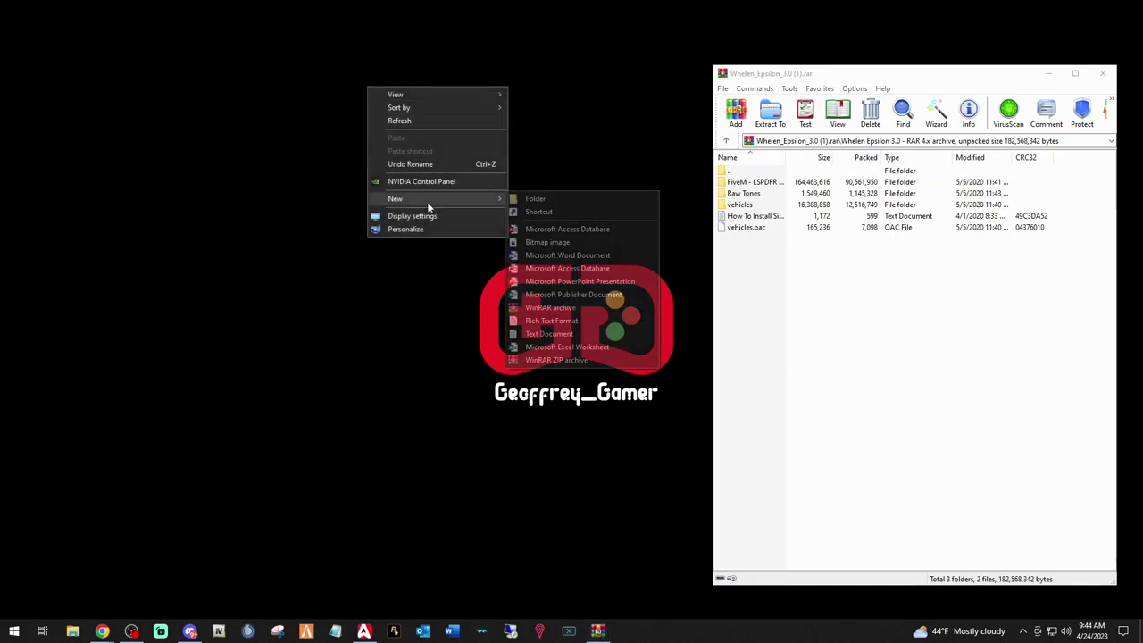
pyautogui.click(527, 199)
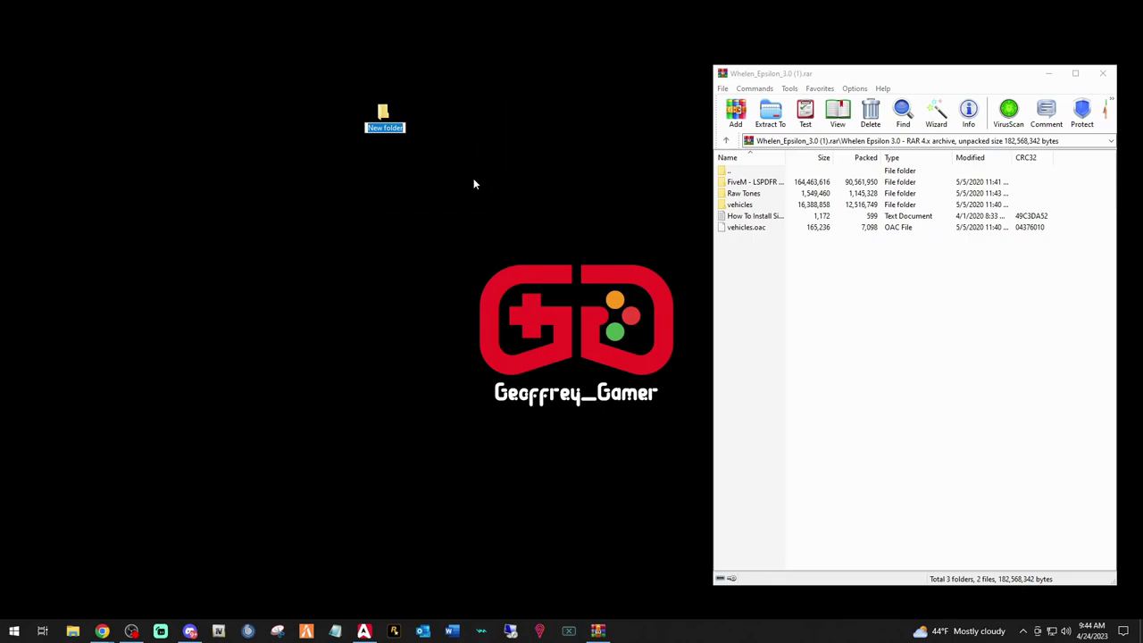
pyautogui.write('og siren')
pyautogui.press('Return')
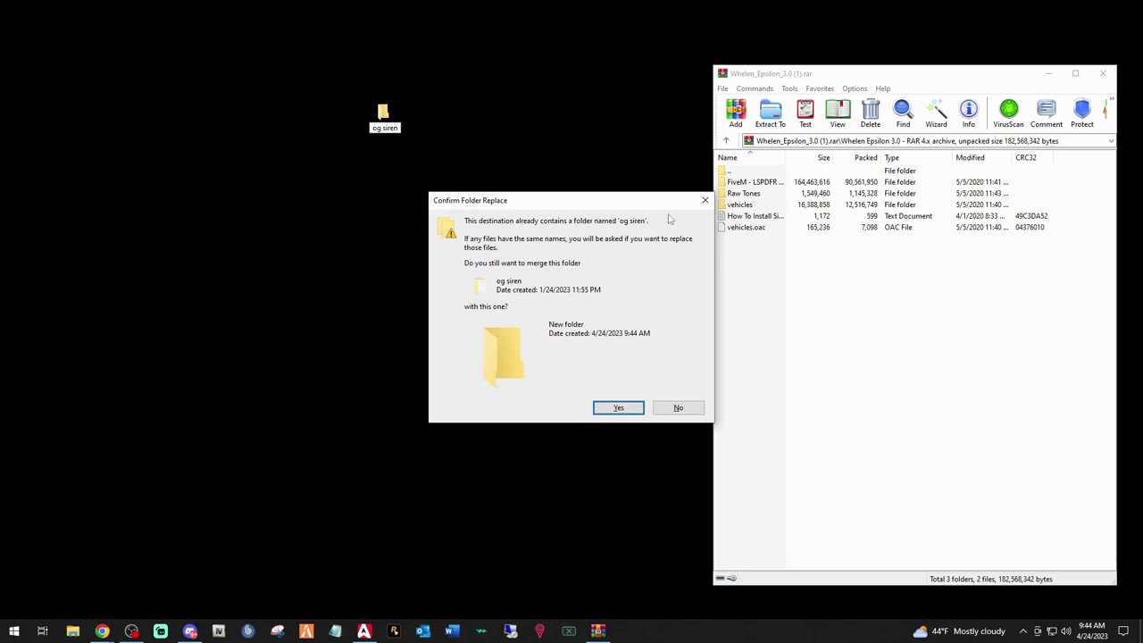
pyautogui.click(705, 200)
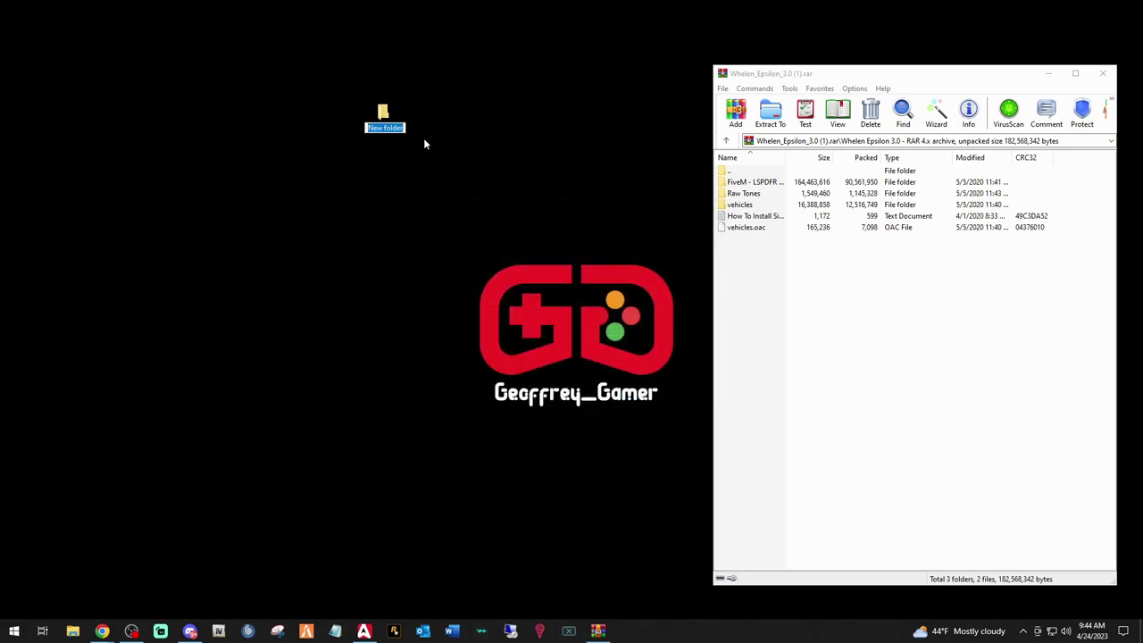
# Name the new desktop folder og siren2 and move it to the upper edge of the desktop
pyautogui.write('og siren')
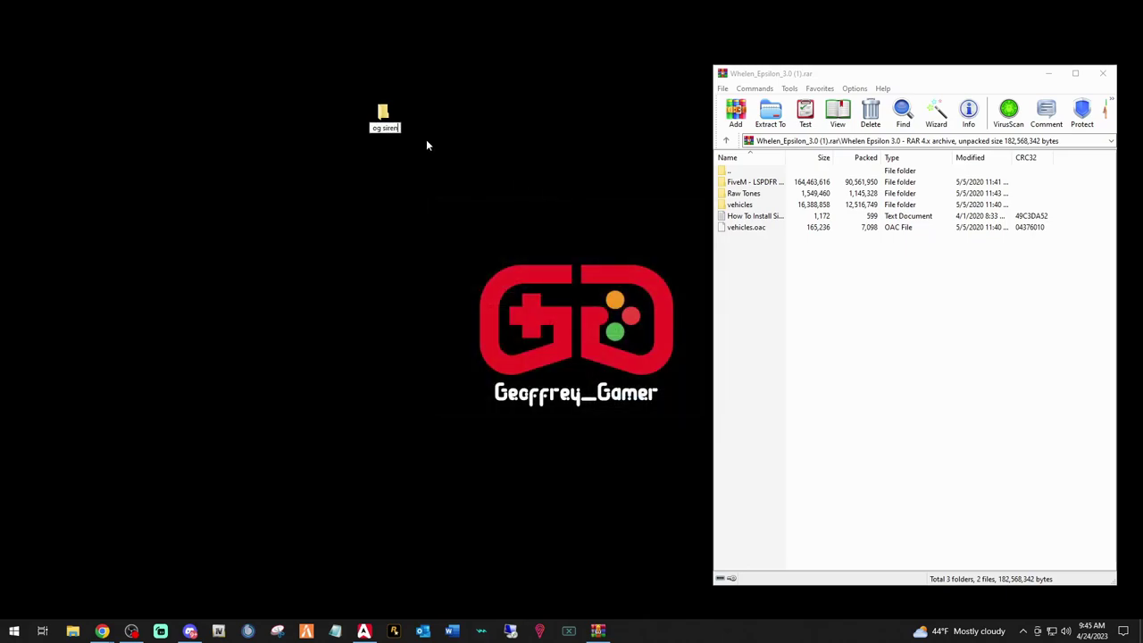
pyautogui.write('2')
pyautogui.press('Return')
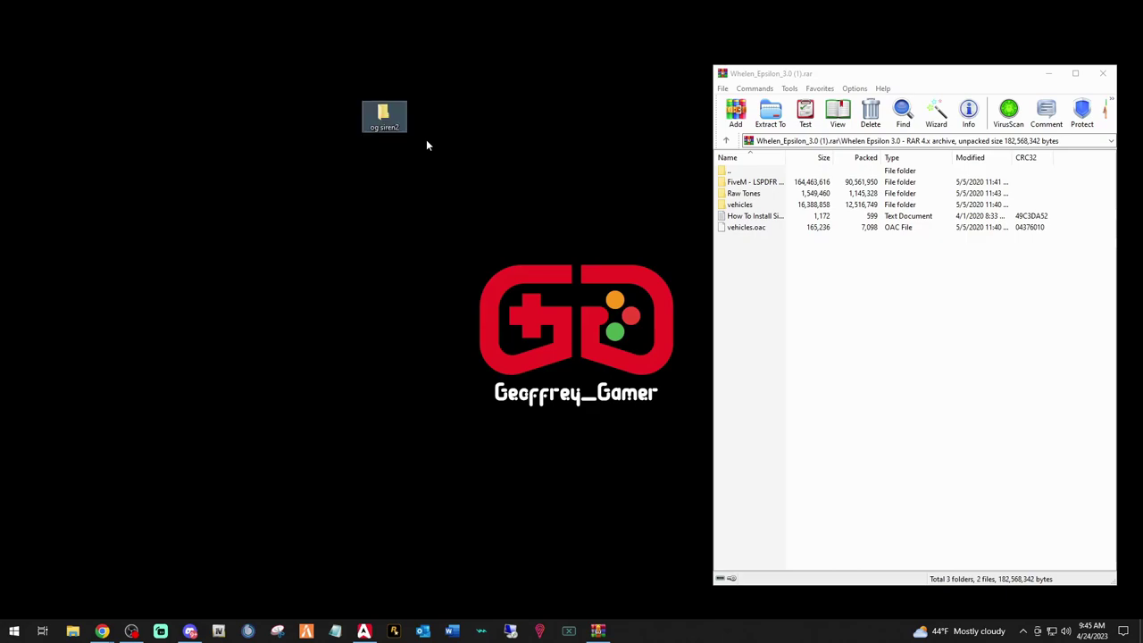
pyautogui.moveTo(385, 117); pyautogui.dragTo(516, 35)
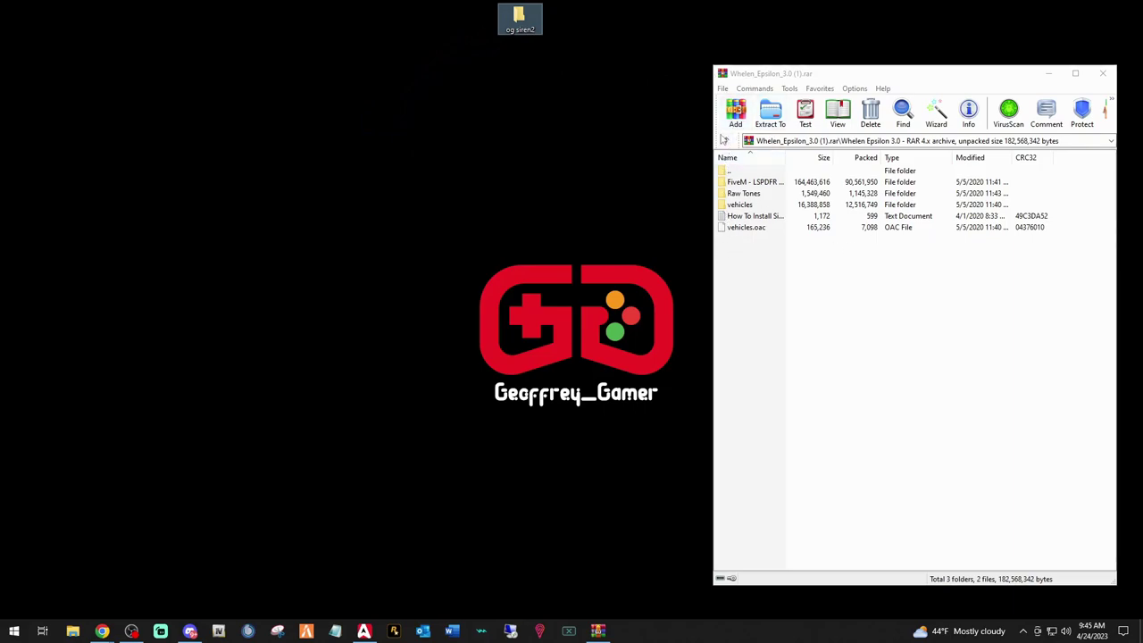
# Extract the whole Whelen Epsilon 3.0 folder from the archive to the desktop beside og siren2, and close the archive
pyautogui.click(725, 141)
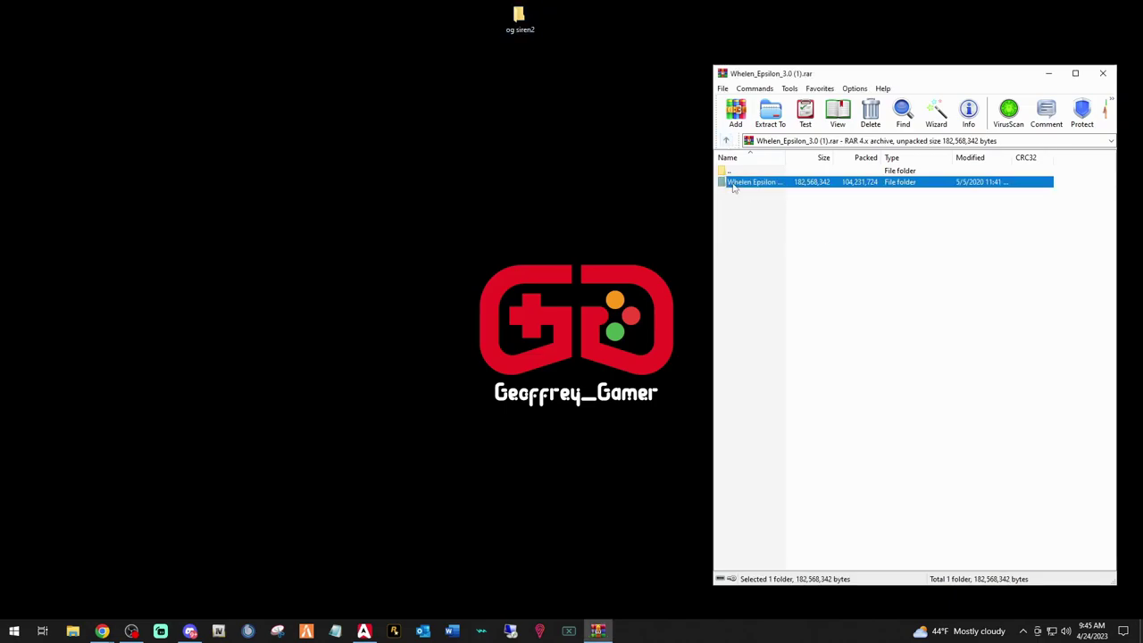
pyautogui.moveTo(753, 184); pyautogui.dragTo(601, 30)
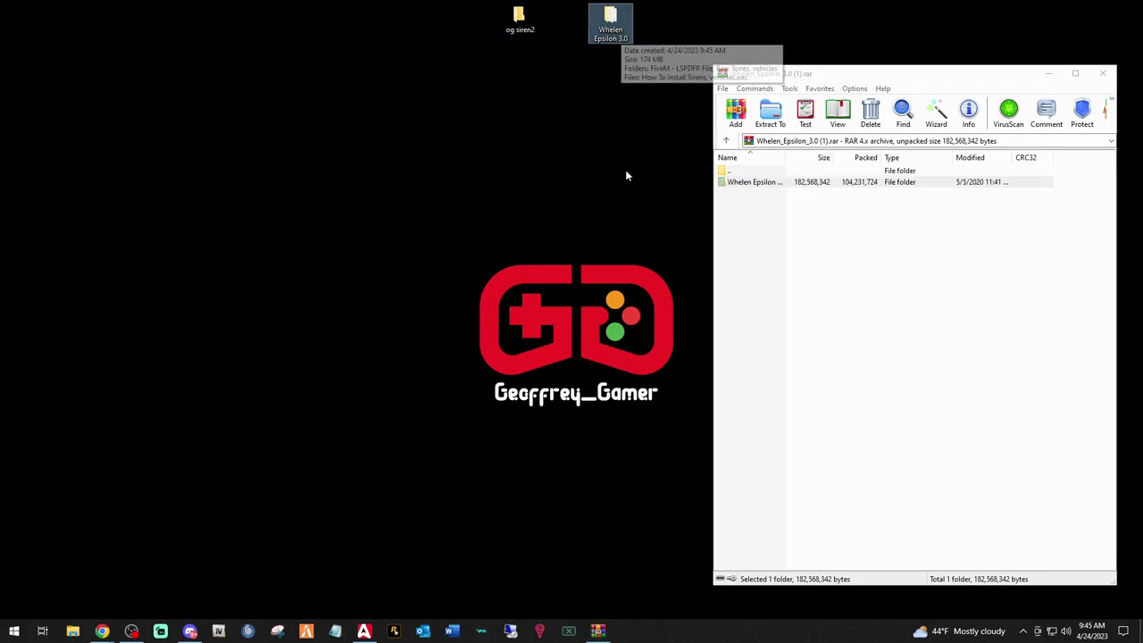
pyautogui.click(1102, 73)
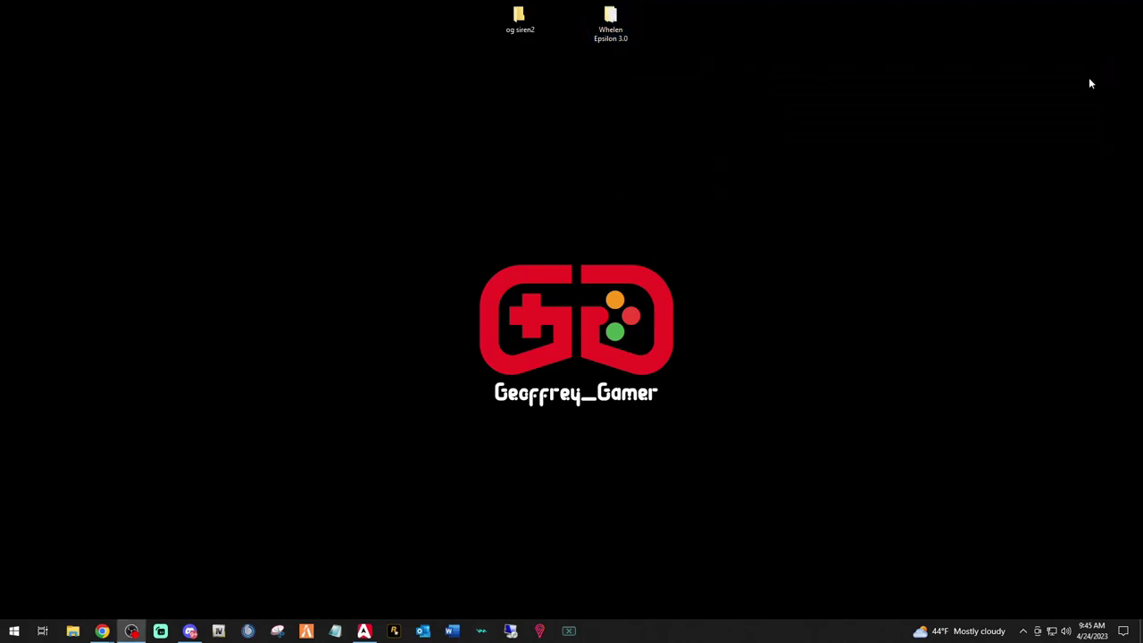
pyautogui.click(520, 20)
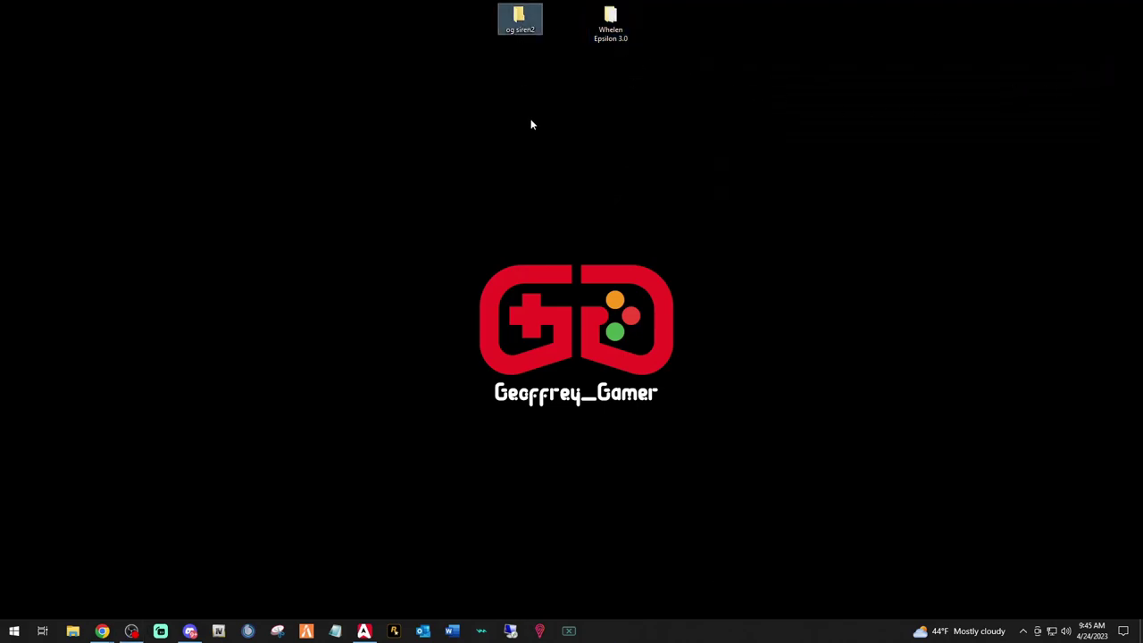
pyautogui.click(610, 22)
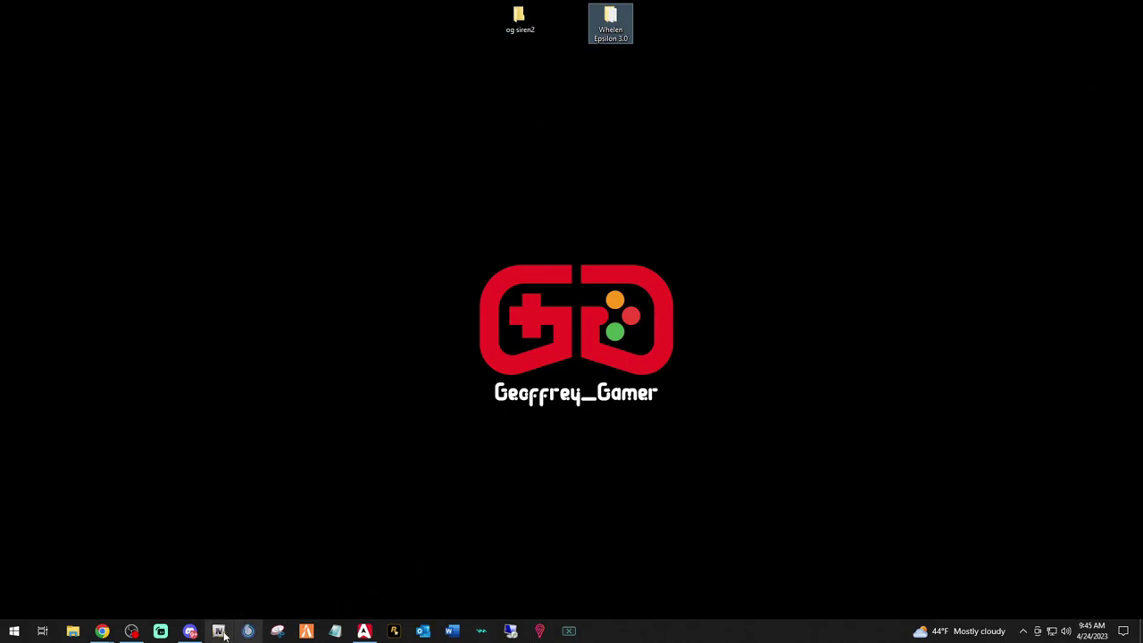
# Launch OpenIV for the Windows version of Grand Theft Auto V and go to the saved Sirens/Weapons Sounds favorite
pyautogui.click(250, 585)
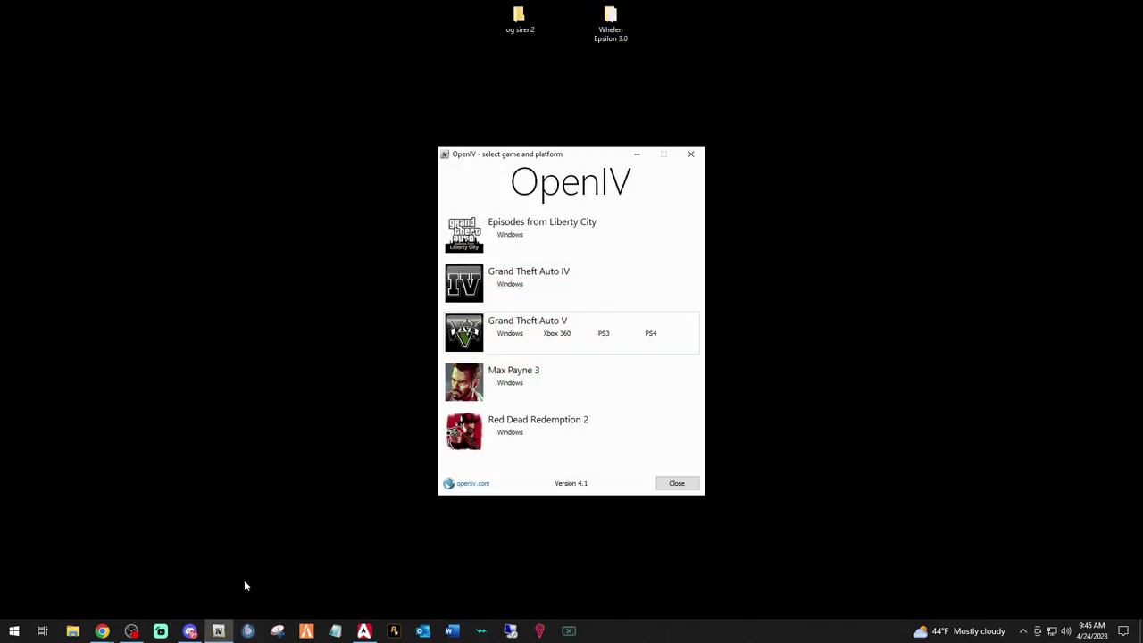
pyautogui.click(510, 334)
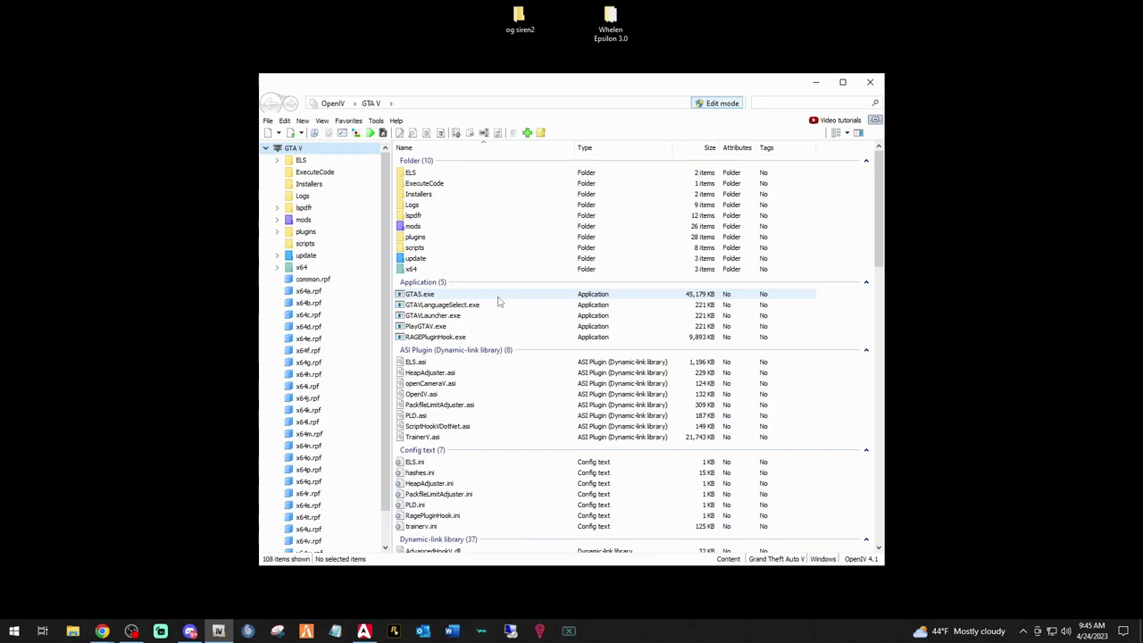
pyautogui.click(351, 120)
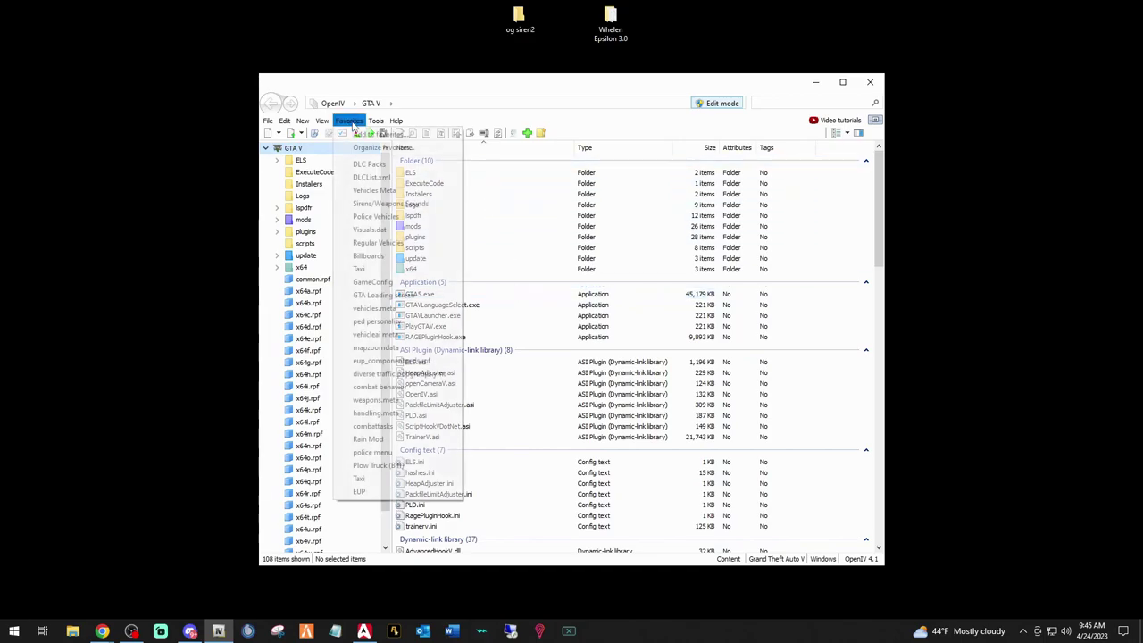
pyautogui.click(384, 204)
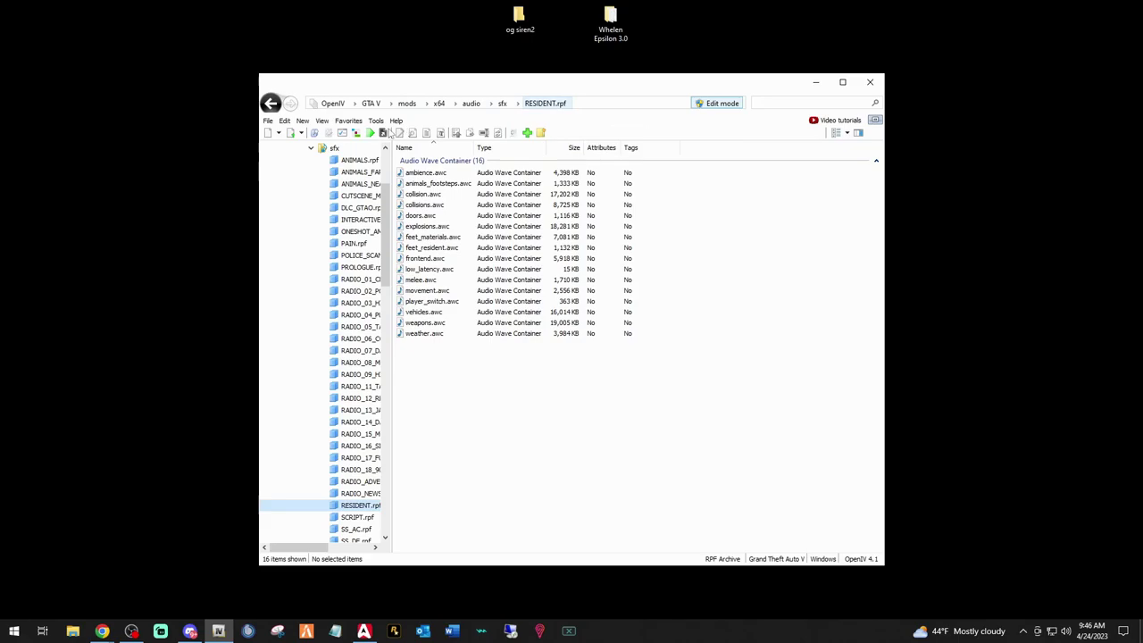
# Browse from the mods folder through x64, audio and sfx into RESIDENT.rpf, and move the OpenIV window clear of the desktop folders
pyautogui.scroll(3, 306, 188)
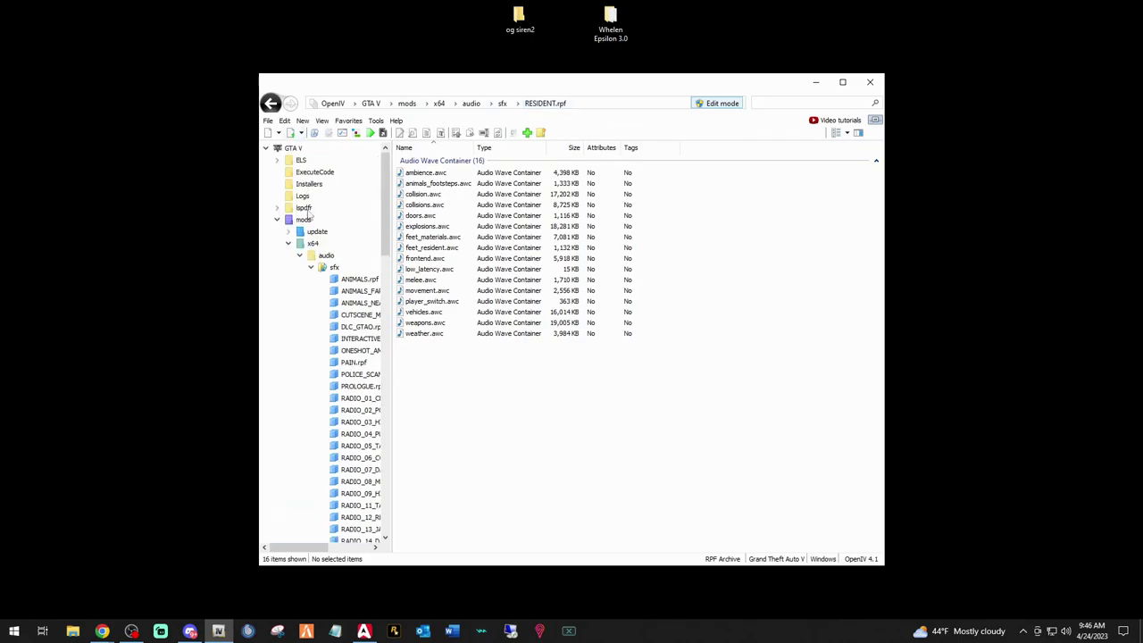
pyautogui.click(309, 220)
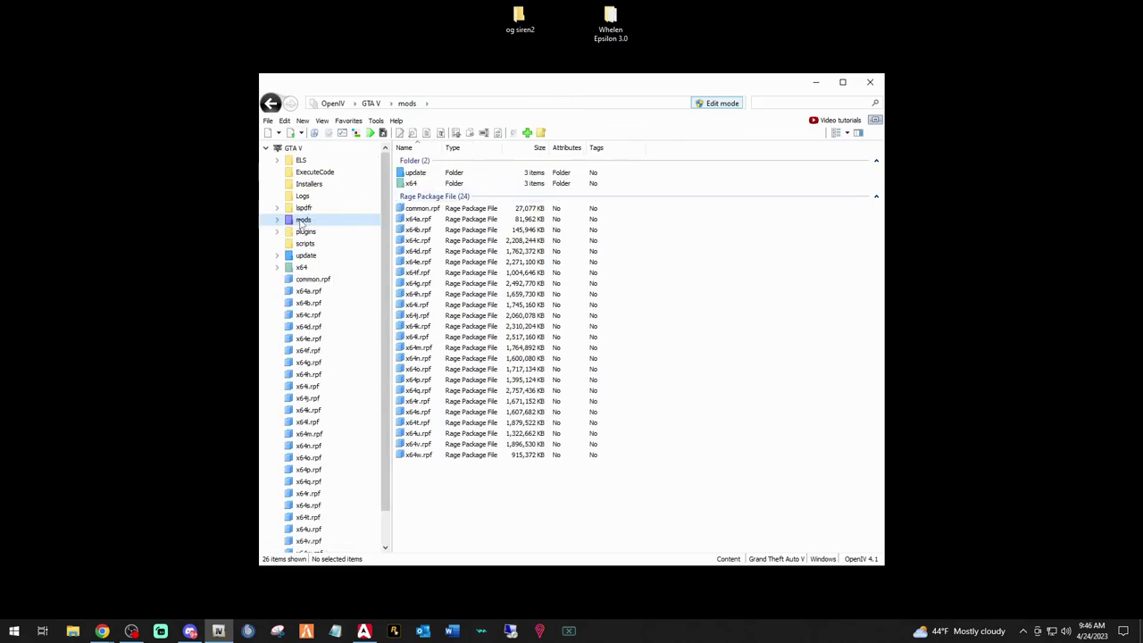
pyautogui.click(413, 184)
pyautogui.doubleClick(413, 184)
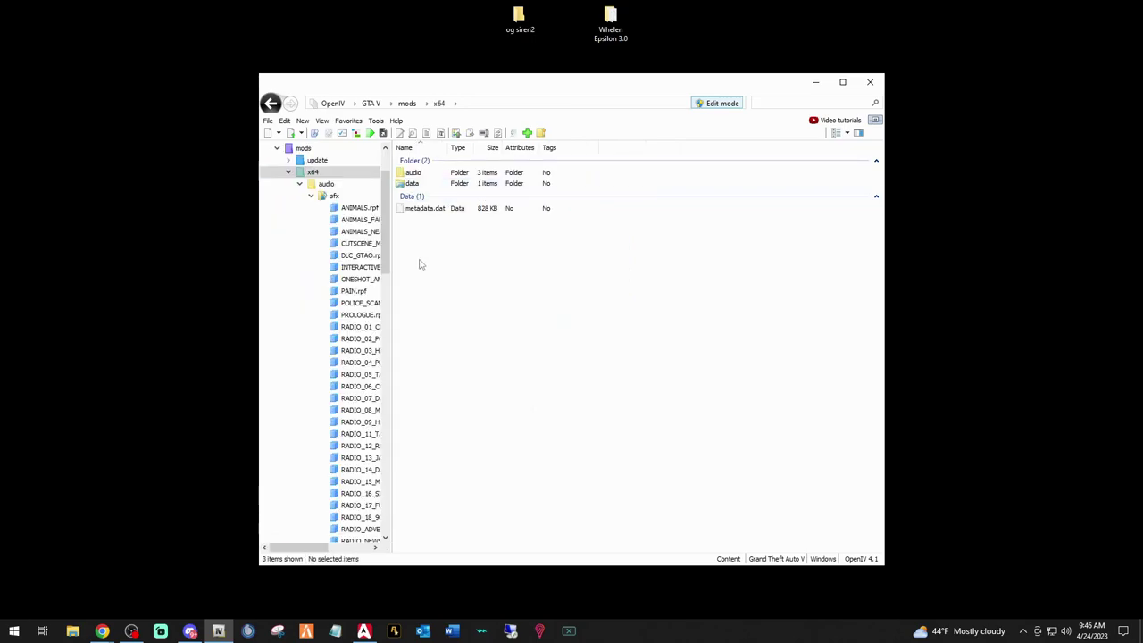
pyautogui.doubleClick(411, 173)
pyautogui.doubleClick(411, 172)
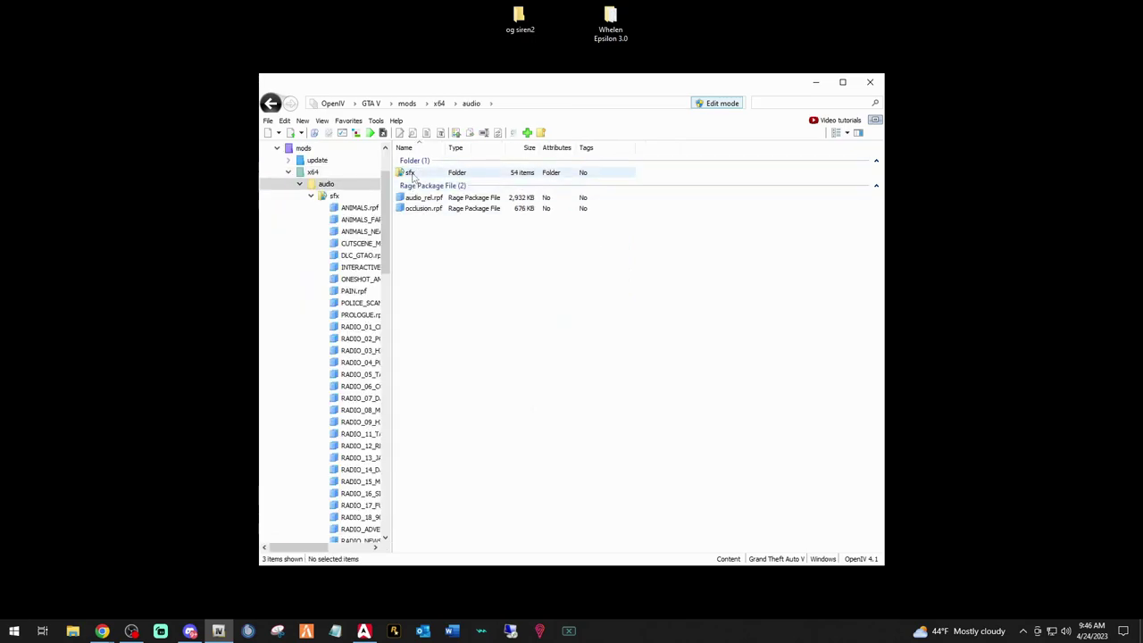
pyautogui.scroll(-2, 444, 495)
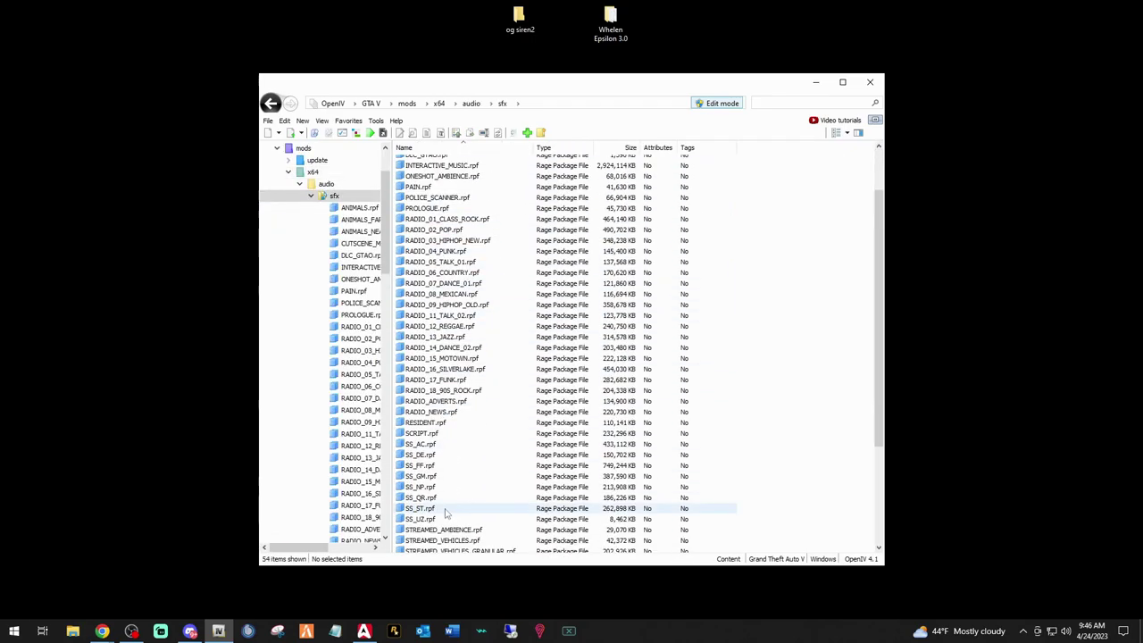
pyautogui.doubleClick(427, 422)
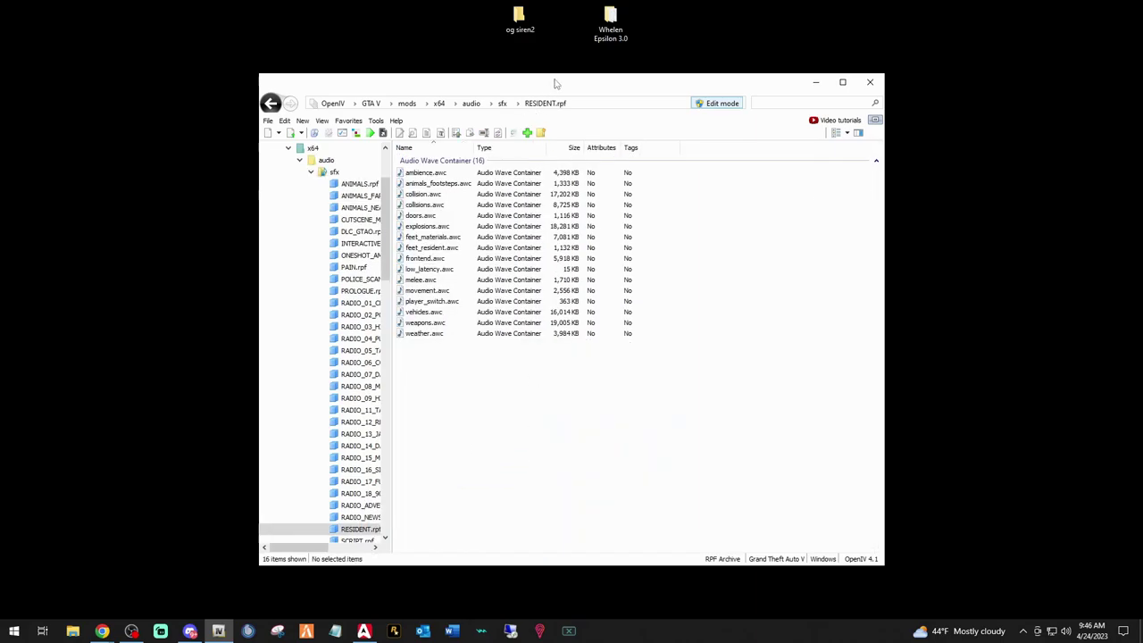
pyautogui.moveTo(556, 83); pyautogui.dragTo(416, 95)
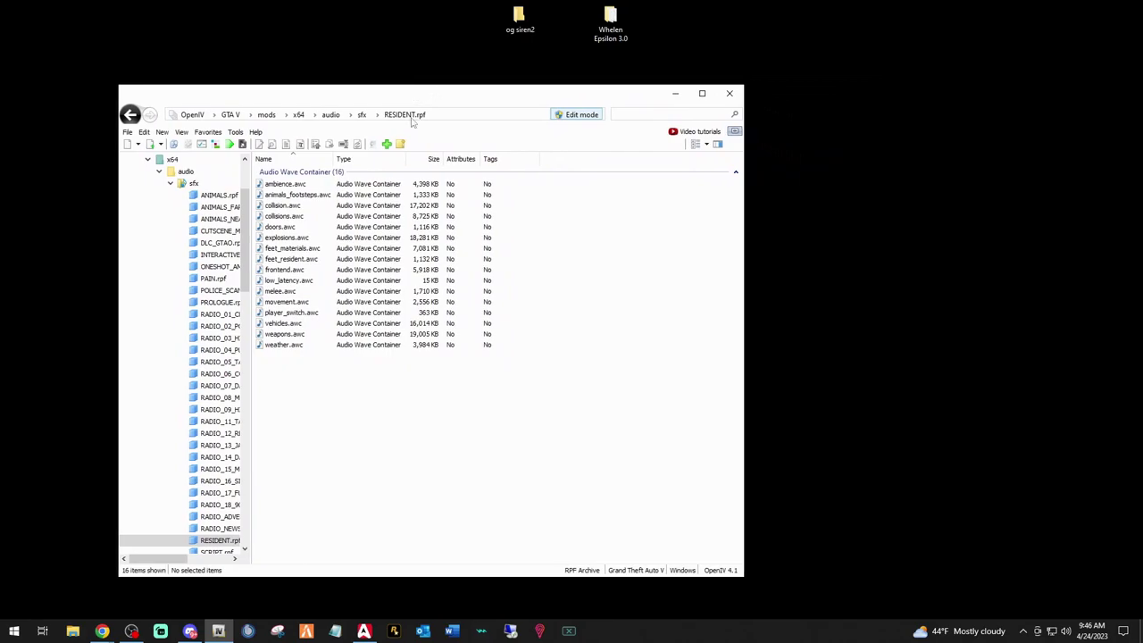
# Export vehicles.awc from RESIDENT.rpf to openFormats (.oac) into the og siren2 folder on the Desktop
pyautogui.rightClick(281, 327)
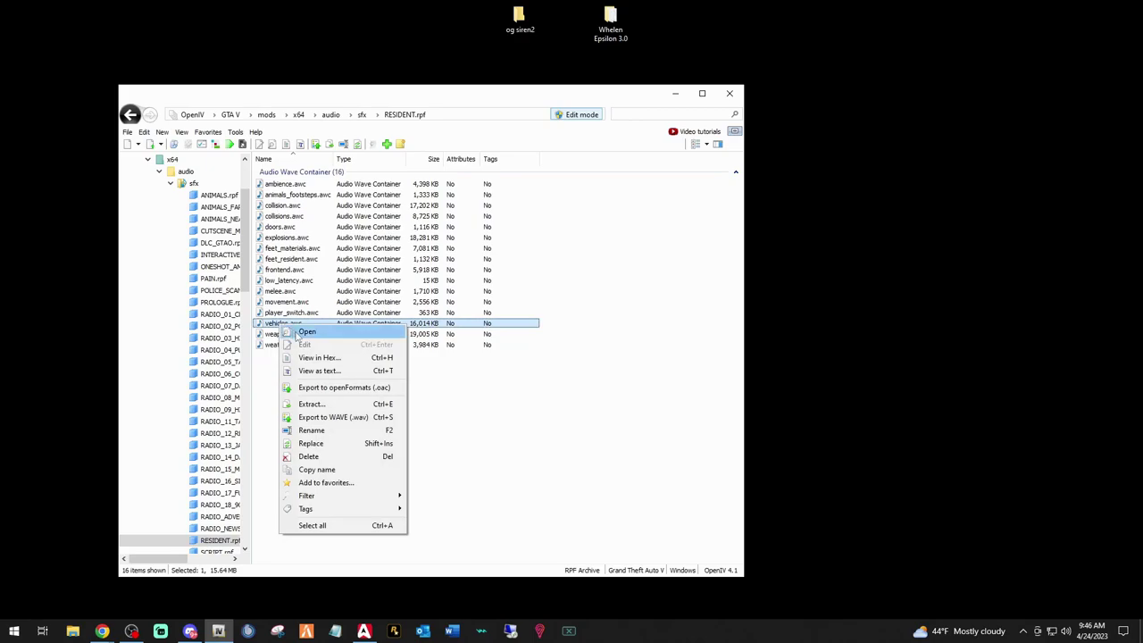
pyautogui.click(317, 388)
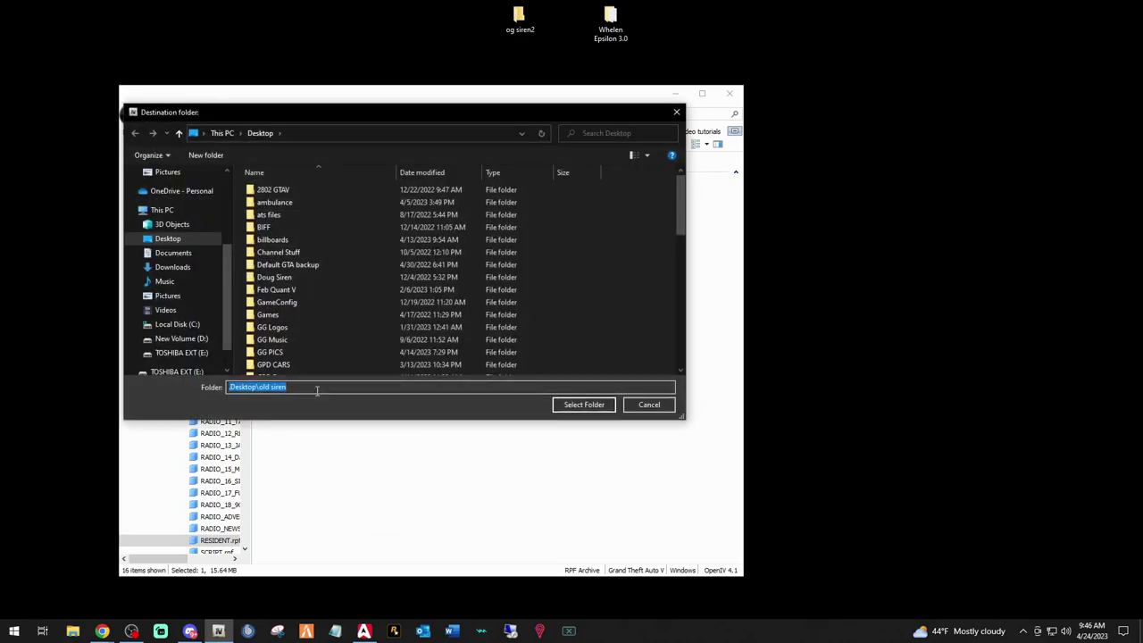
pyautogui.click(168, 239)
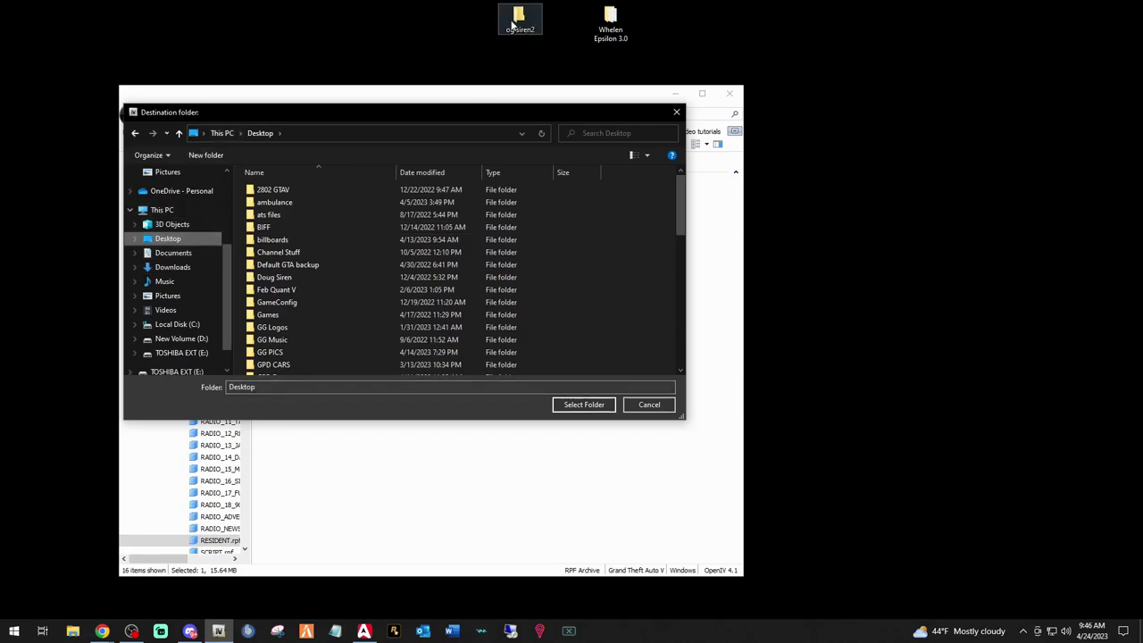
pyautogui.scroll(-5, 338, 330)
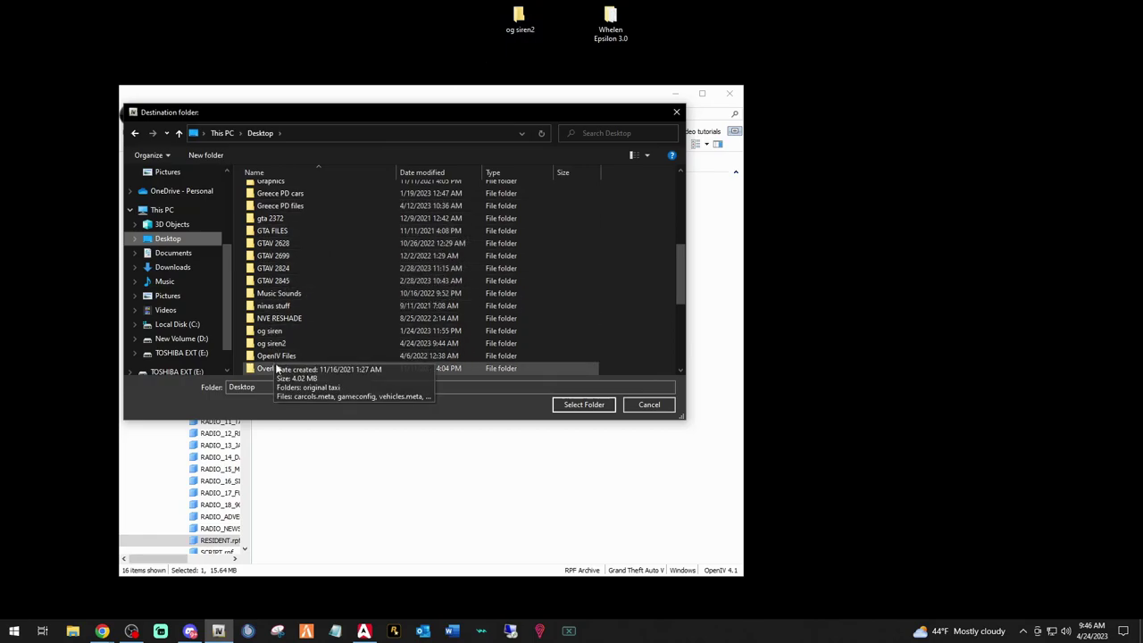
pyautogui.click(272, 344)
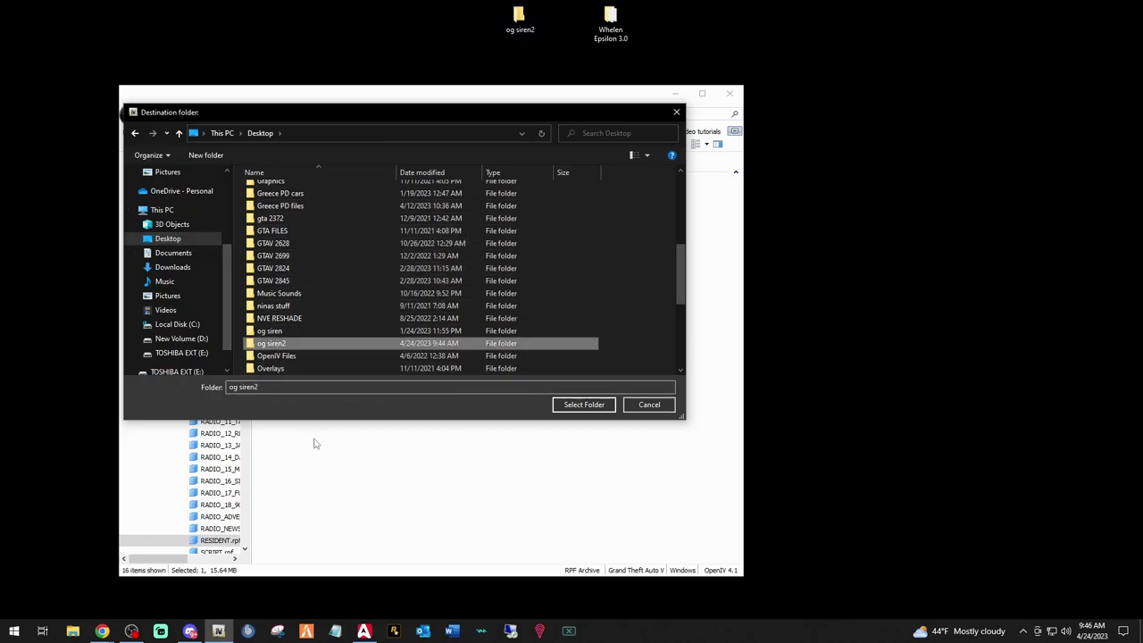
pyautogui.click(592, 407)
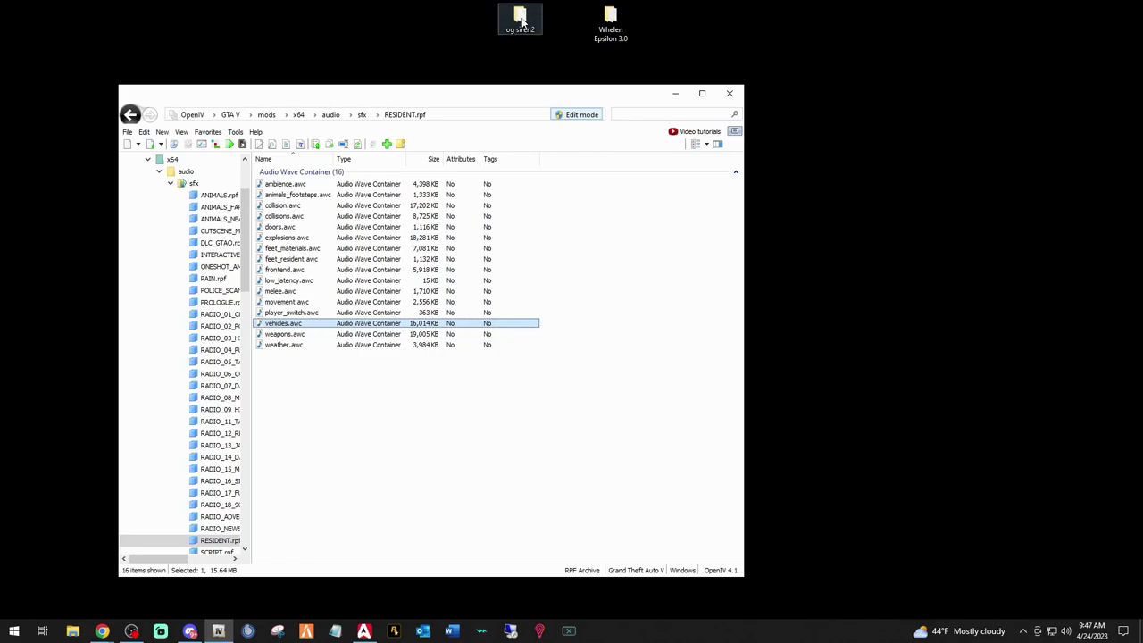
# Clear the og siren2 folder from its spot beside Whelen Epsilon 3.0 and return to RESIDENT.rpf with nothing selected
pyautogui.click(523, 20)
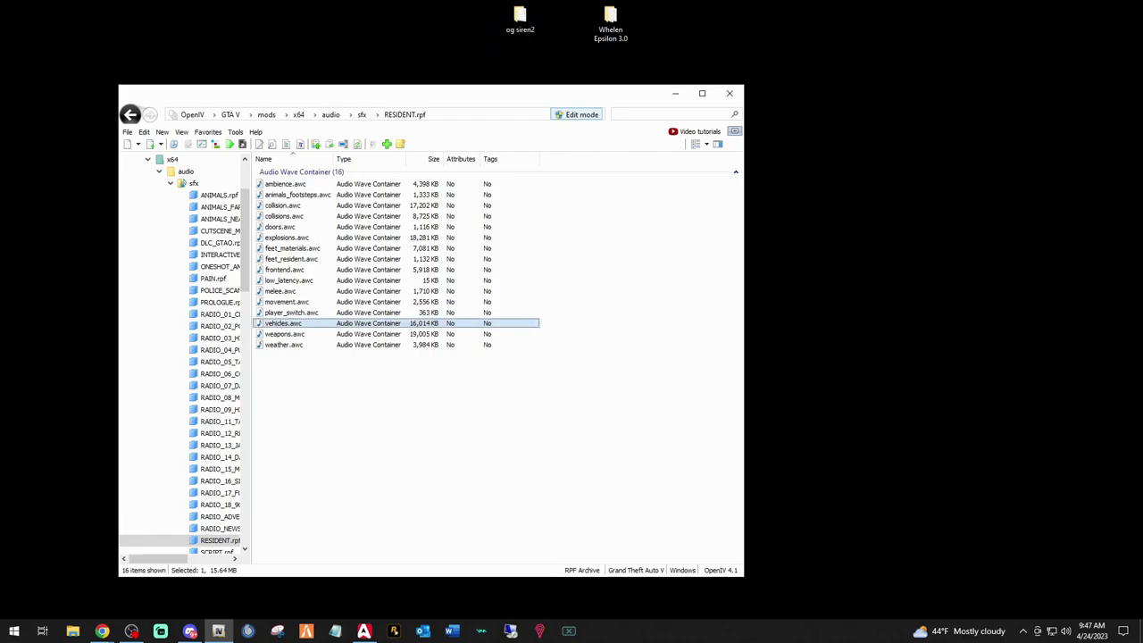
pyautogui.press('Delete')
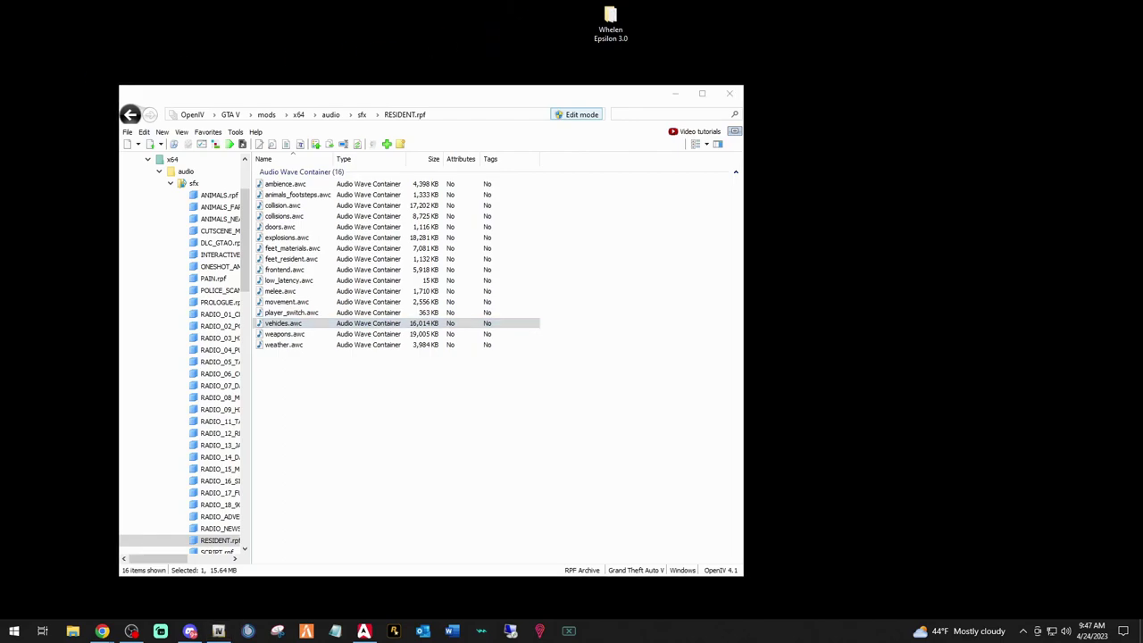
pyautogui.click(364, 427)
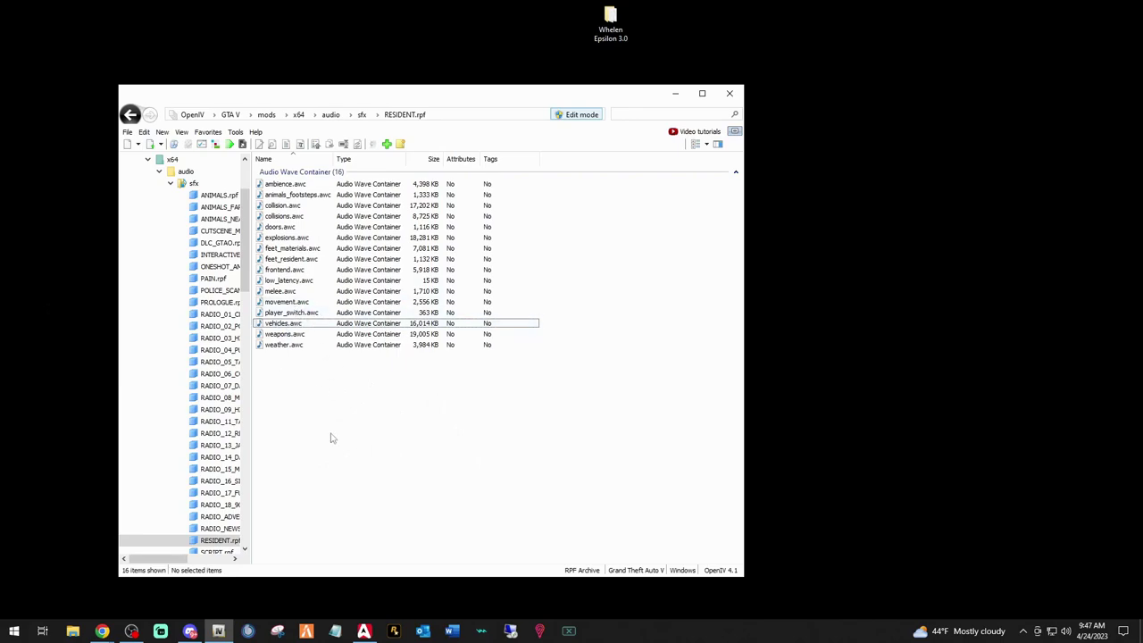
# Import vehicles.oac from the Desktop folder Whelen Epsilon 3.0 into RESIDENT.rpf as openFormats
pyautogui.rightClick(399, 456)
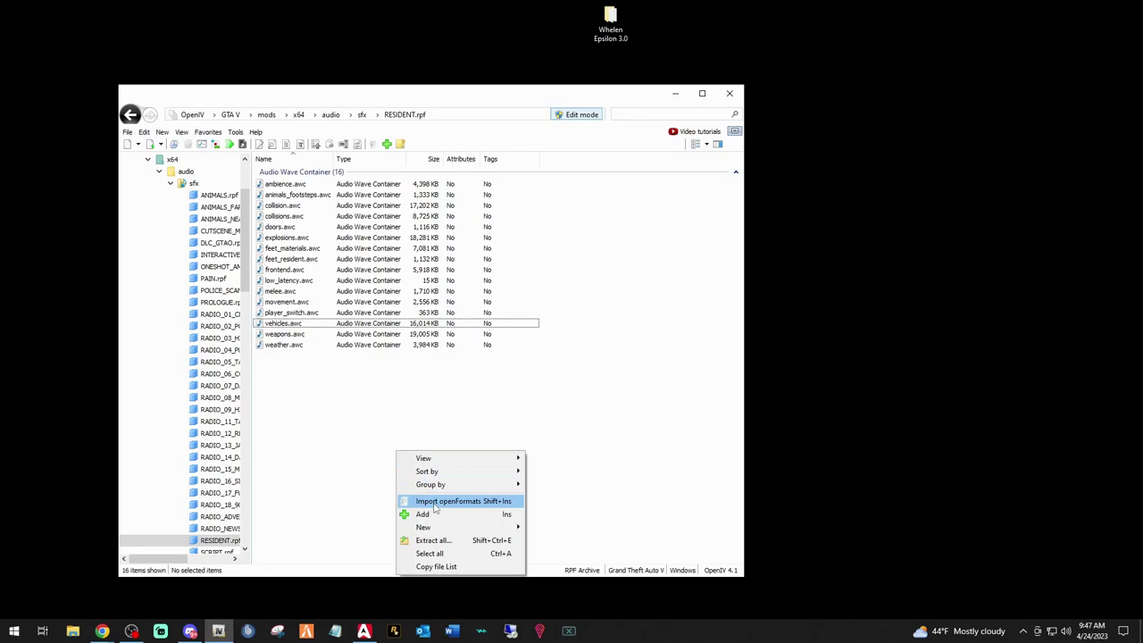
pyautogui.click(435, 502)
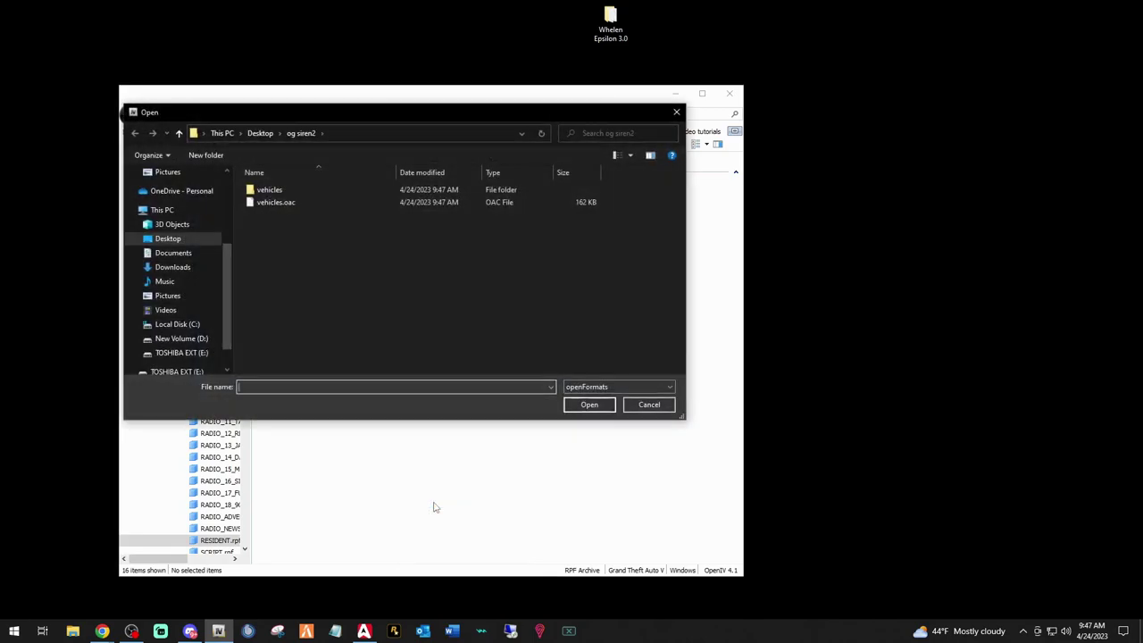
pyautogui.click(168, 238)
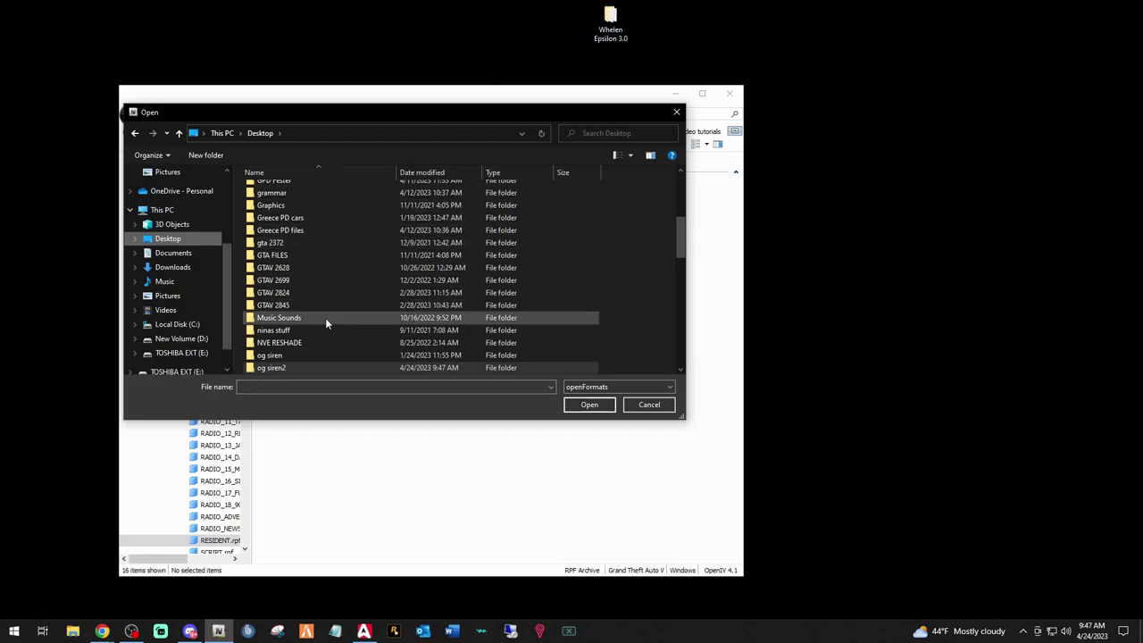
pyautogui.scroll(-8, 325, 318)
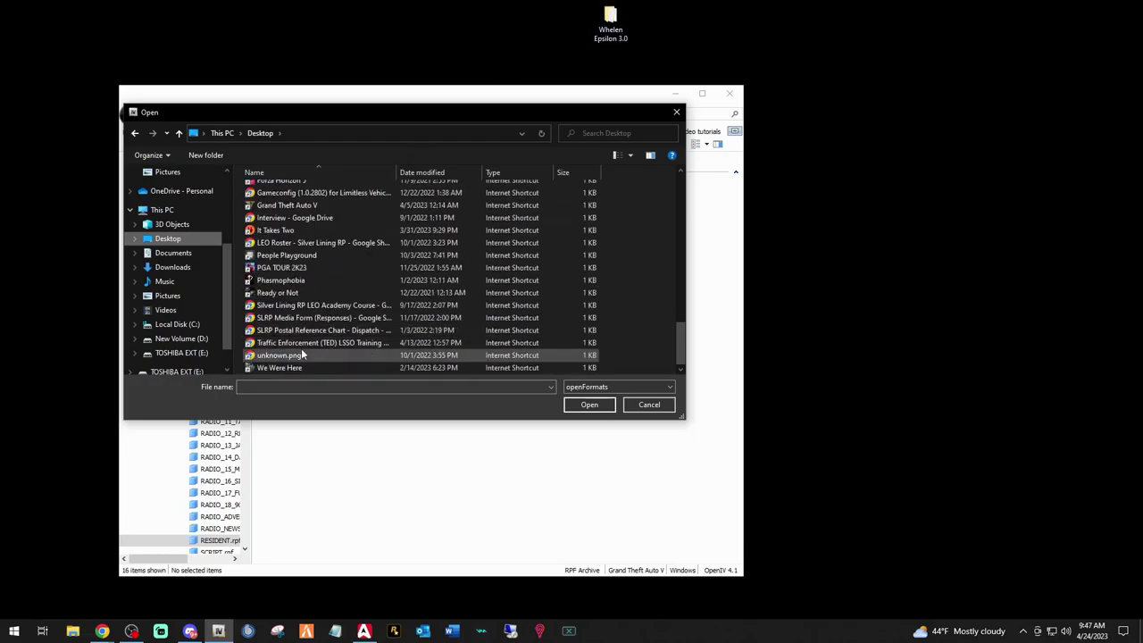
pyautogui.scroll(4, 300, 348)
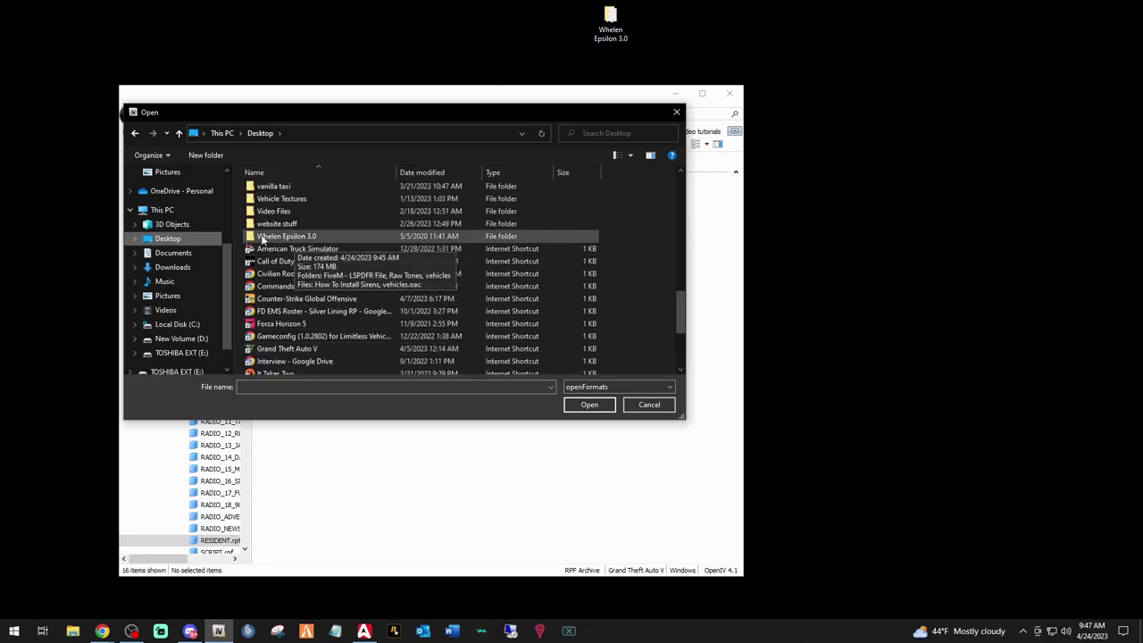
pyautogui.click(302, 237)
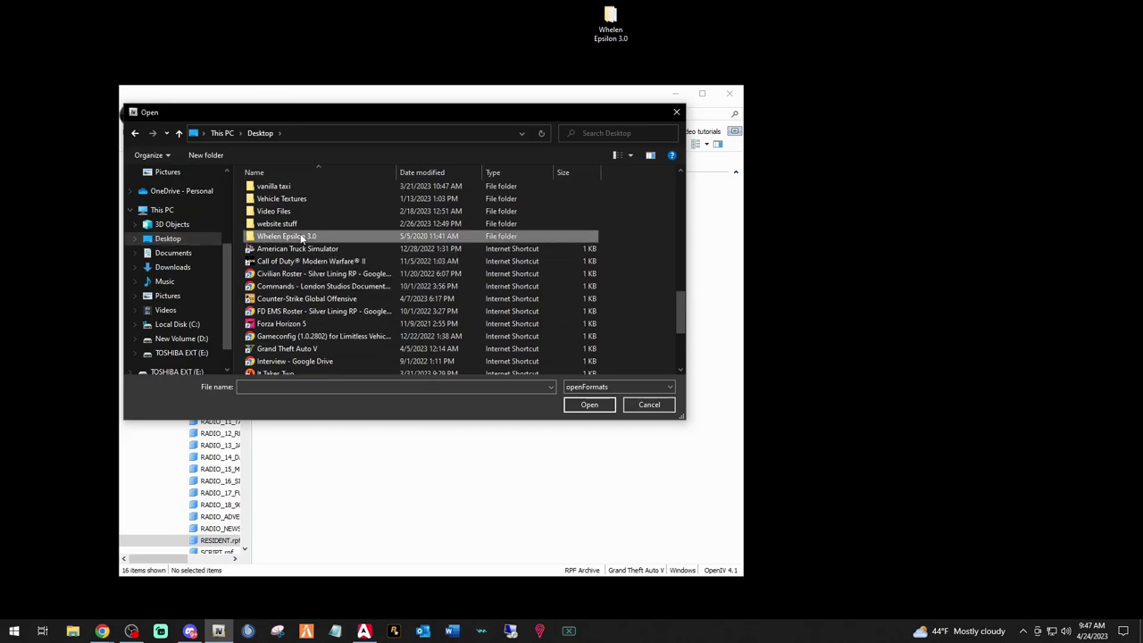
pyautogui.doubleClick(302, 237)
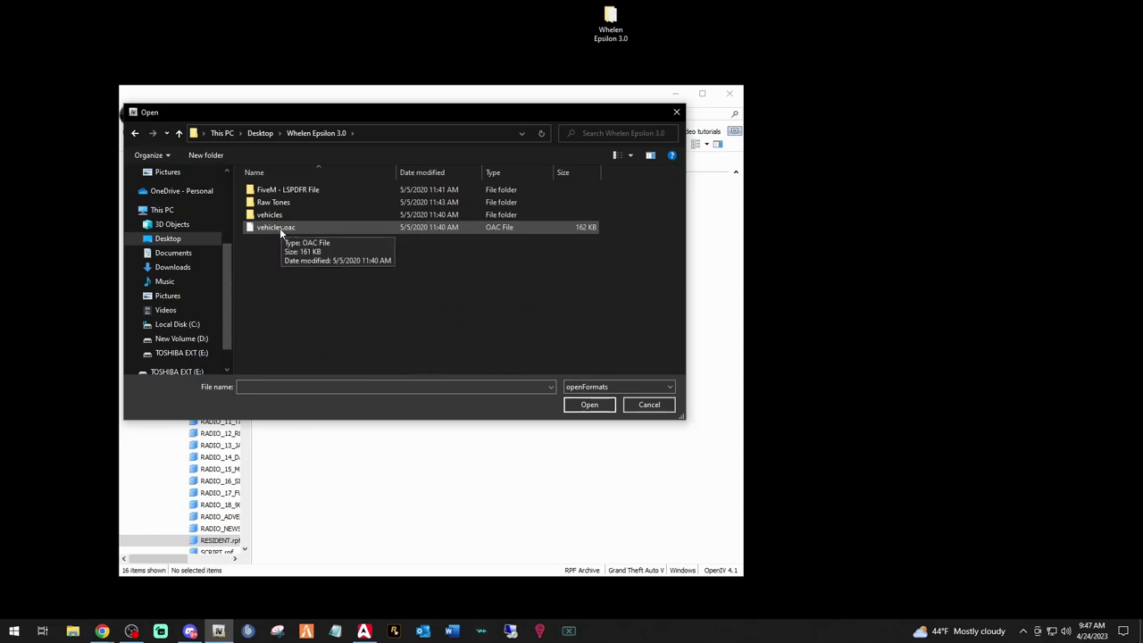
pyautogui.click(279, 228)
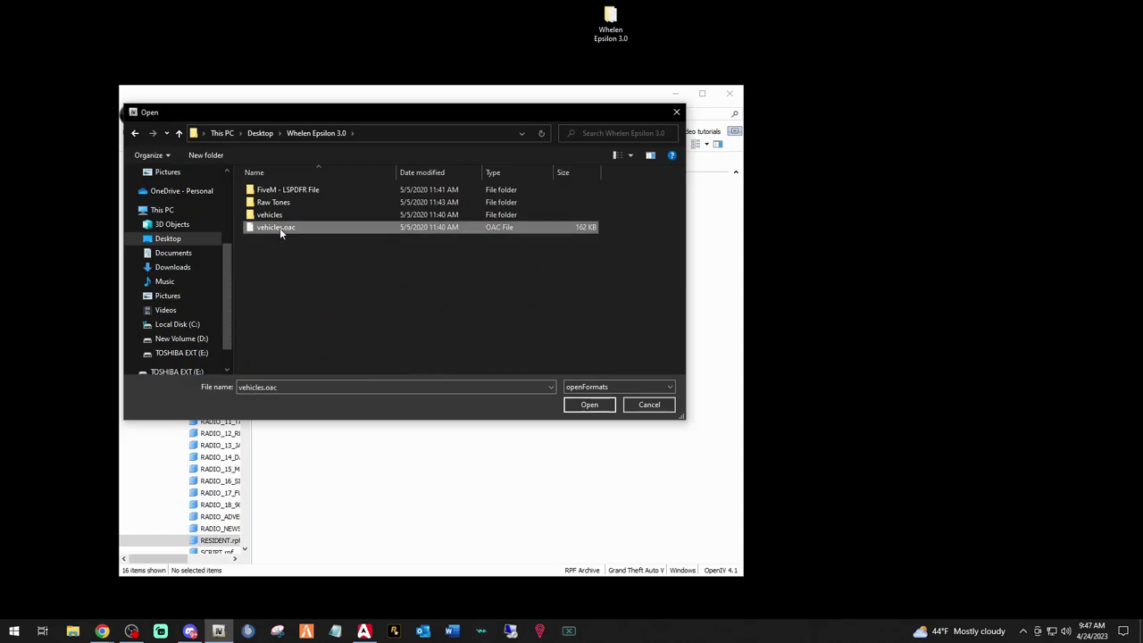
pyautogui.click(585, 406)
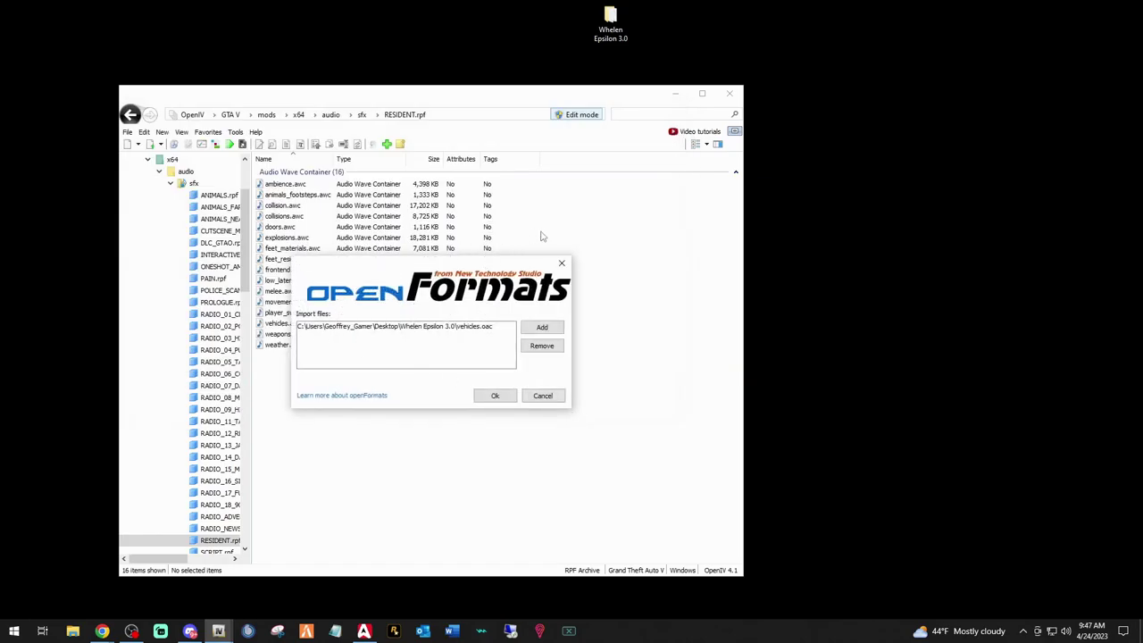
pyautogui.click(494, 396)
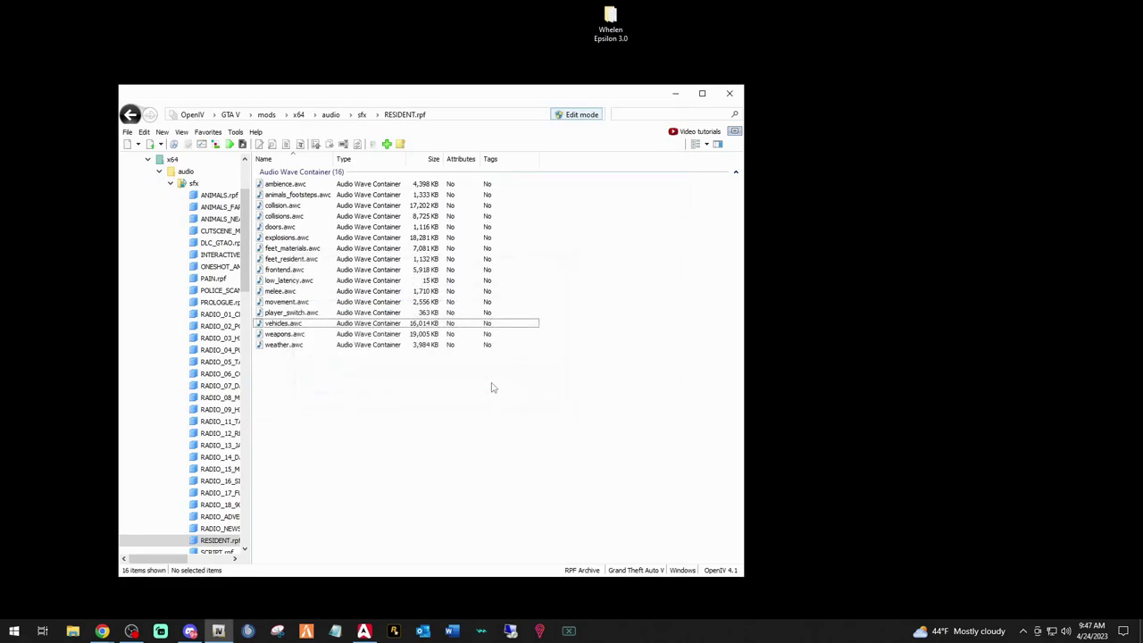
# Clear the Whelen Epsilon 3.0 folder from the desktop and close OpenIV
pyautogui.rightClick(616, 18)
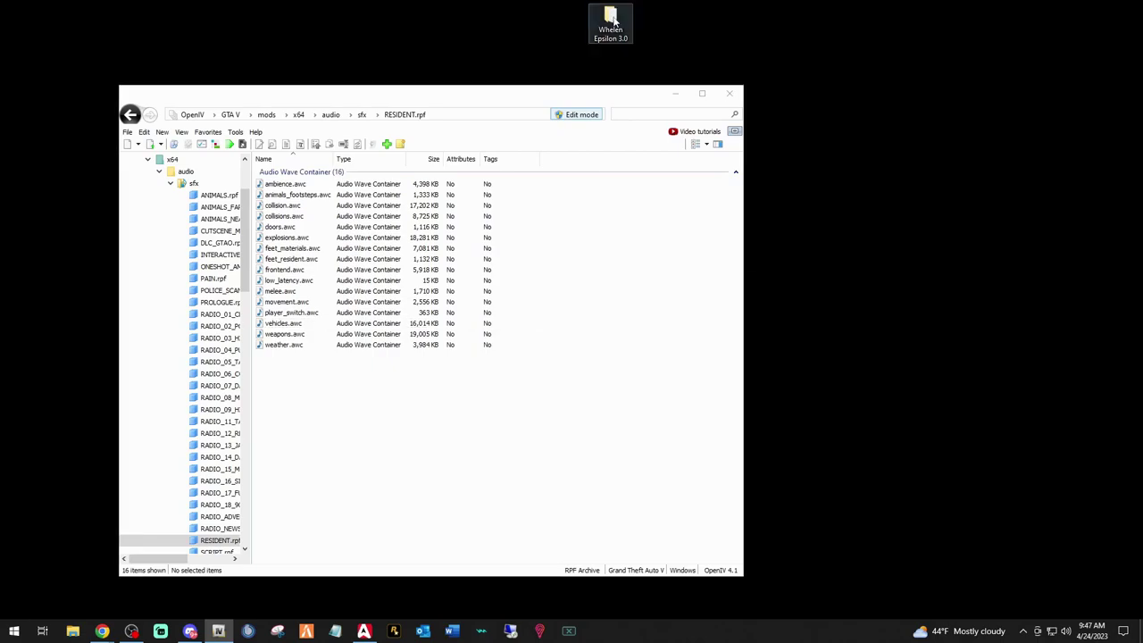
pyautogui.click(654, 229)
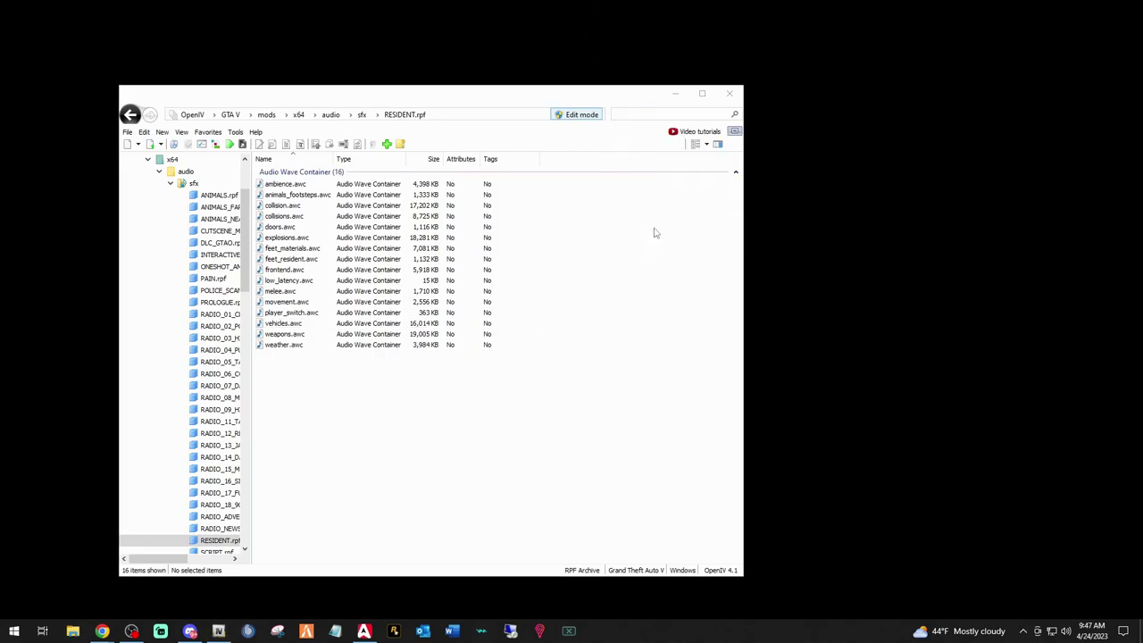
pyautogui.click(732, 104)
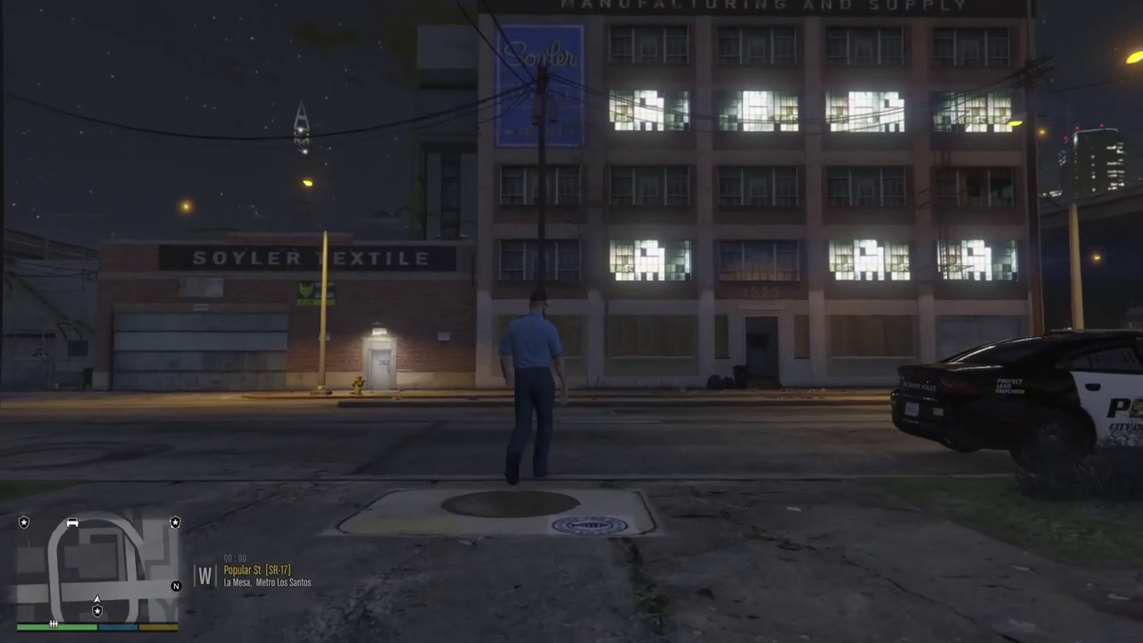
pyautogui.press('w')
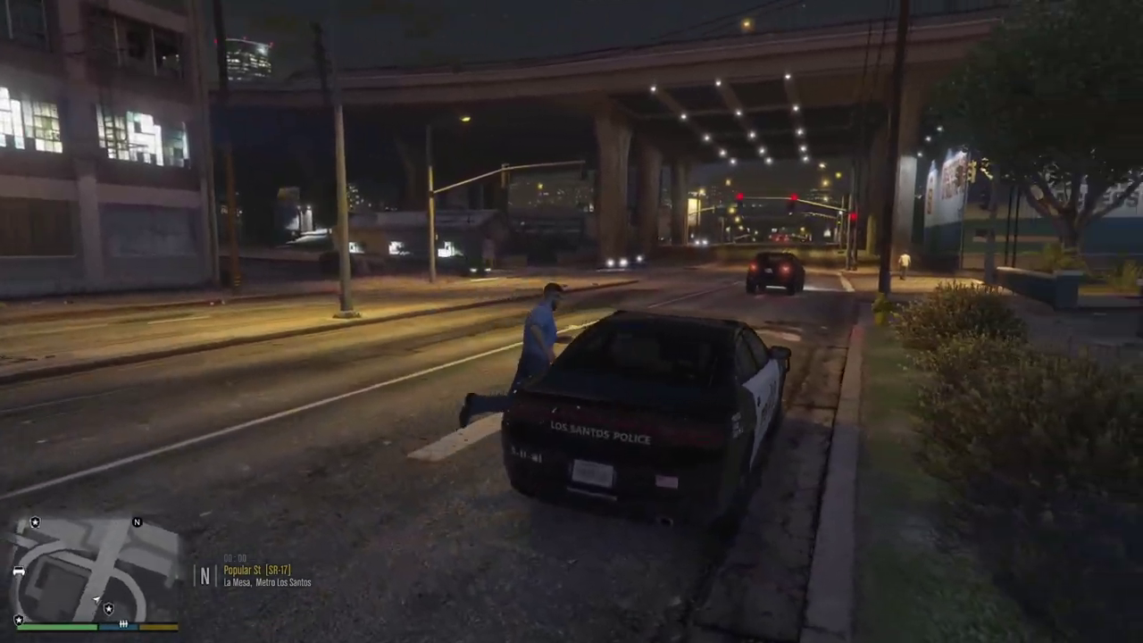
pyautogui.press('f')
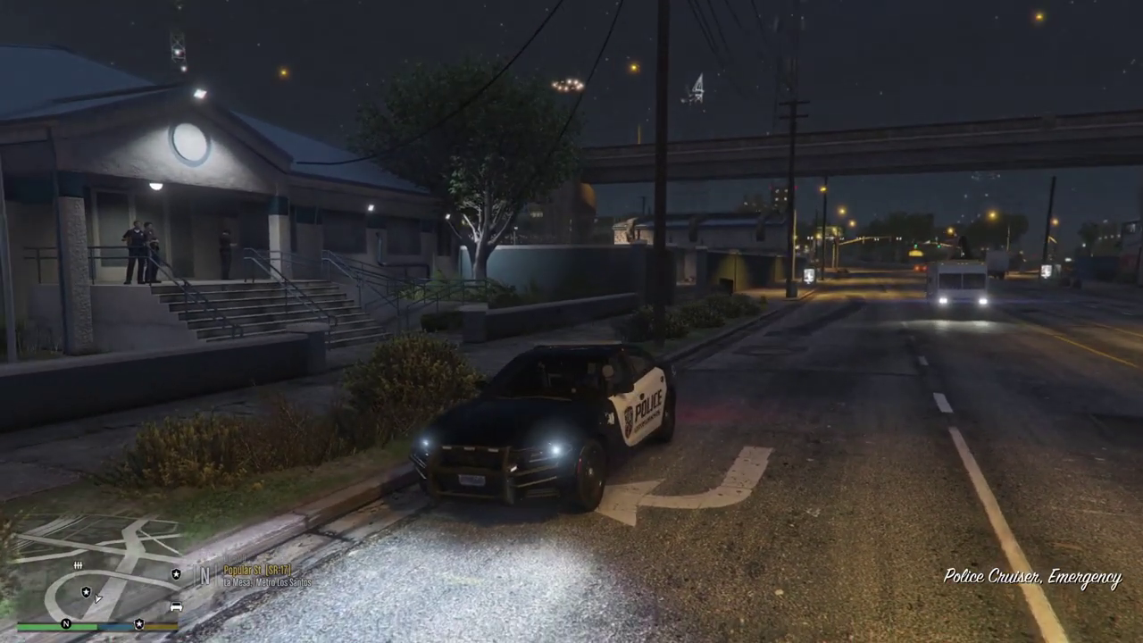
pyautogui.press('e')
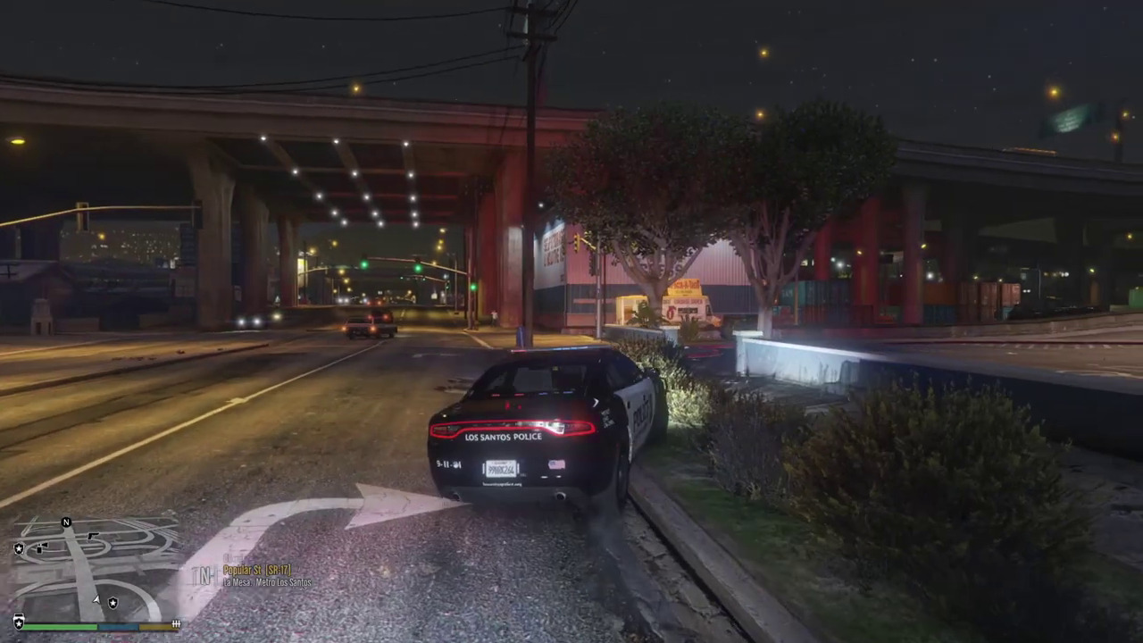
pyautogui.press('f')
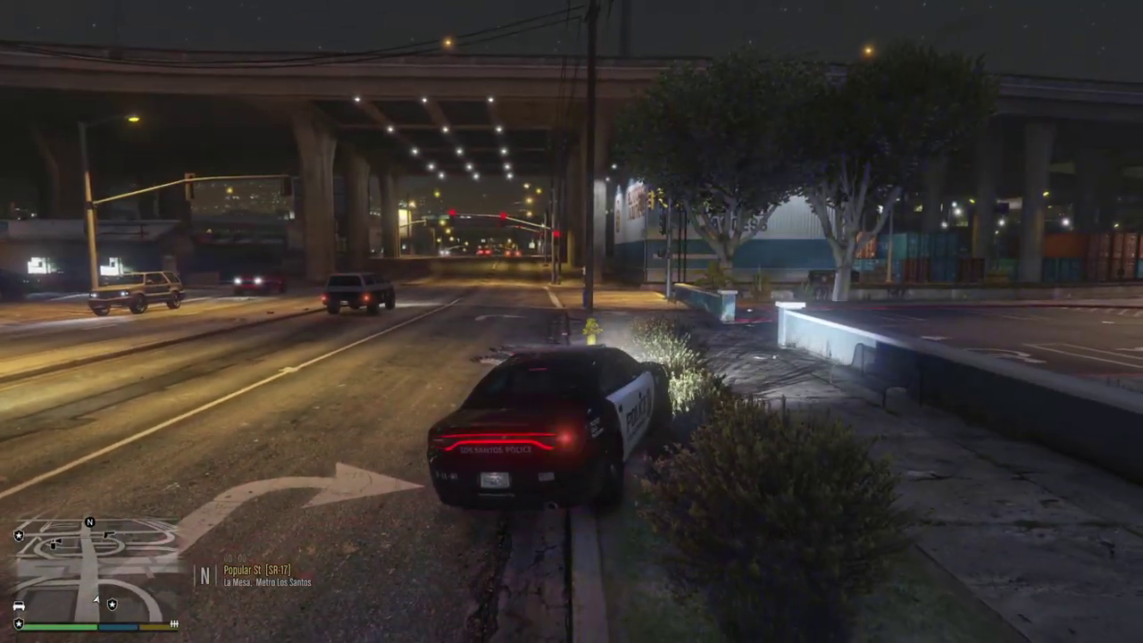
pyautogui.press('w')
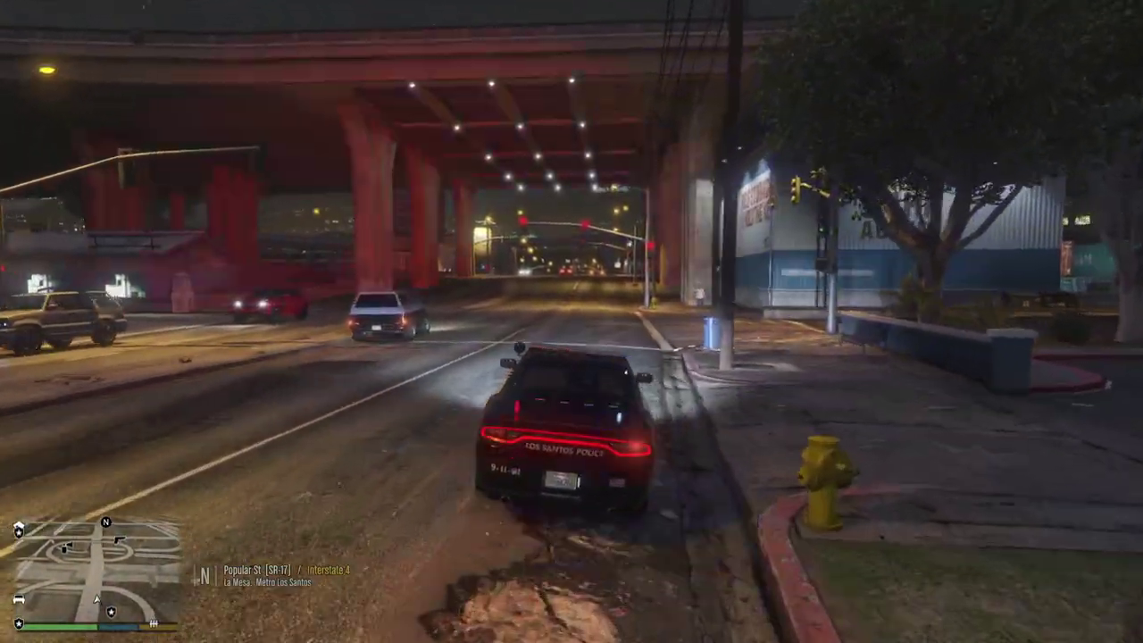
pyautogui.press('w')
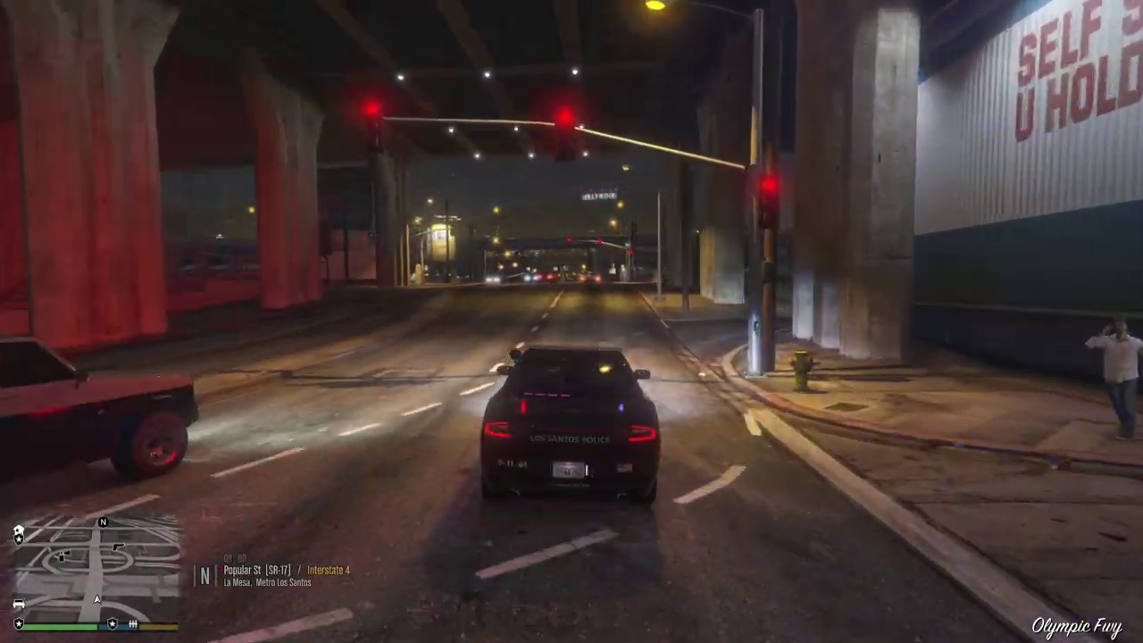
pyautogui.press('w')
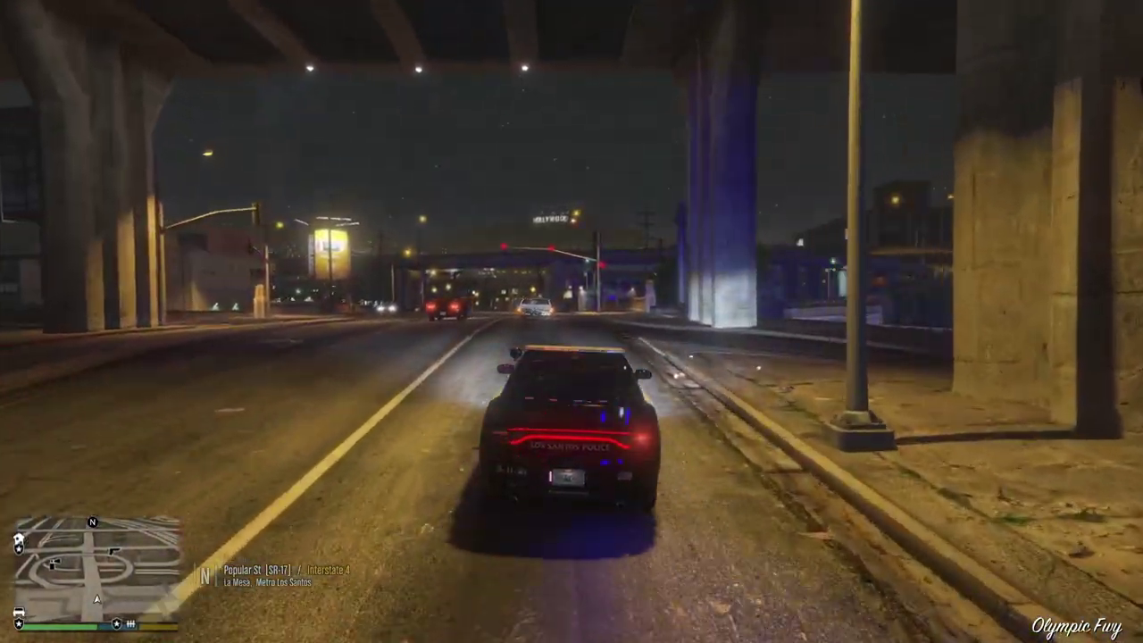
pyautogui.press('w')
pyautogui.press('e')
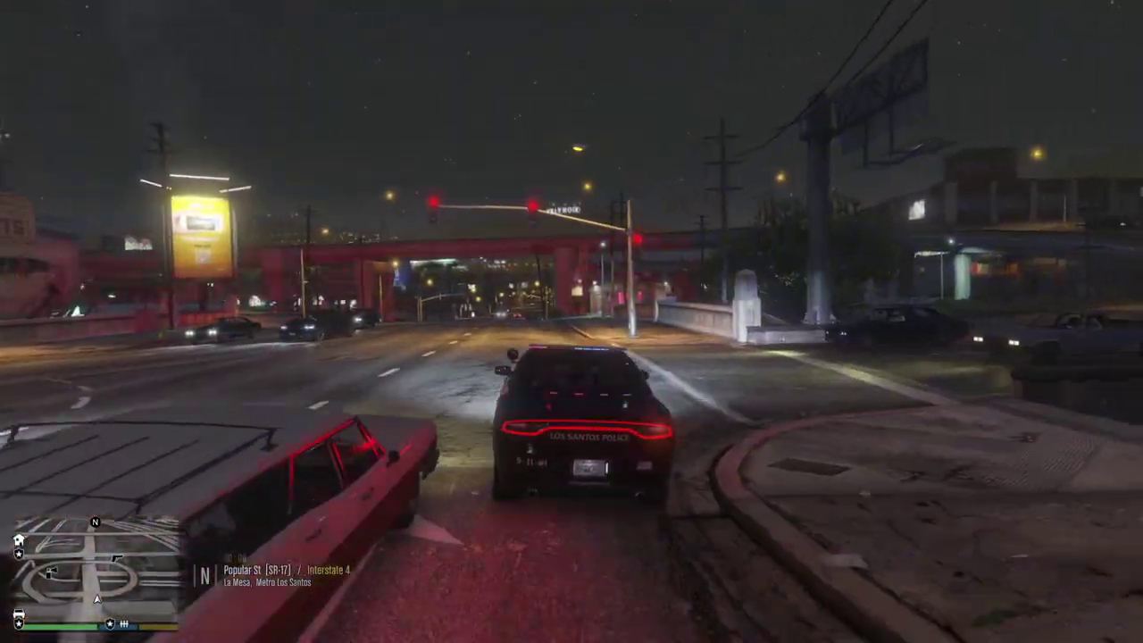
pyautogui.press('w')
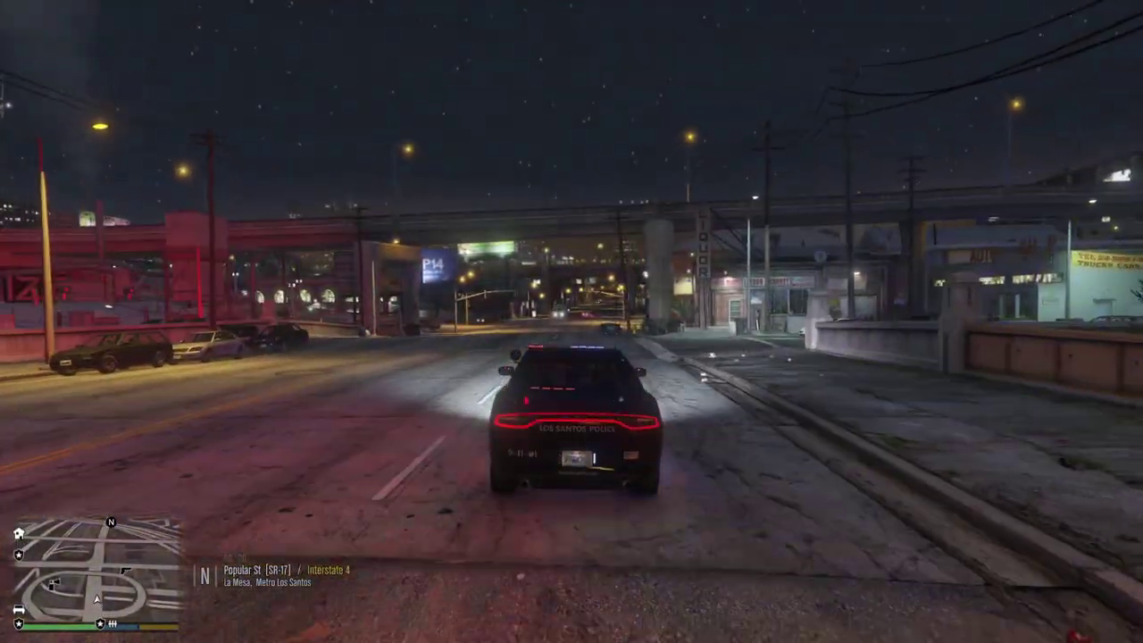
pyautogui.press('w')
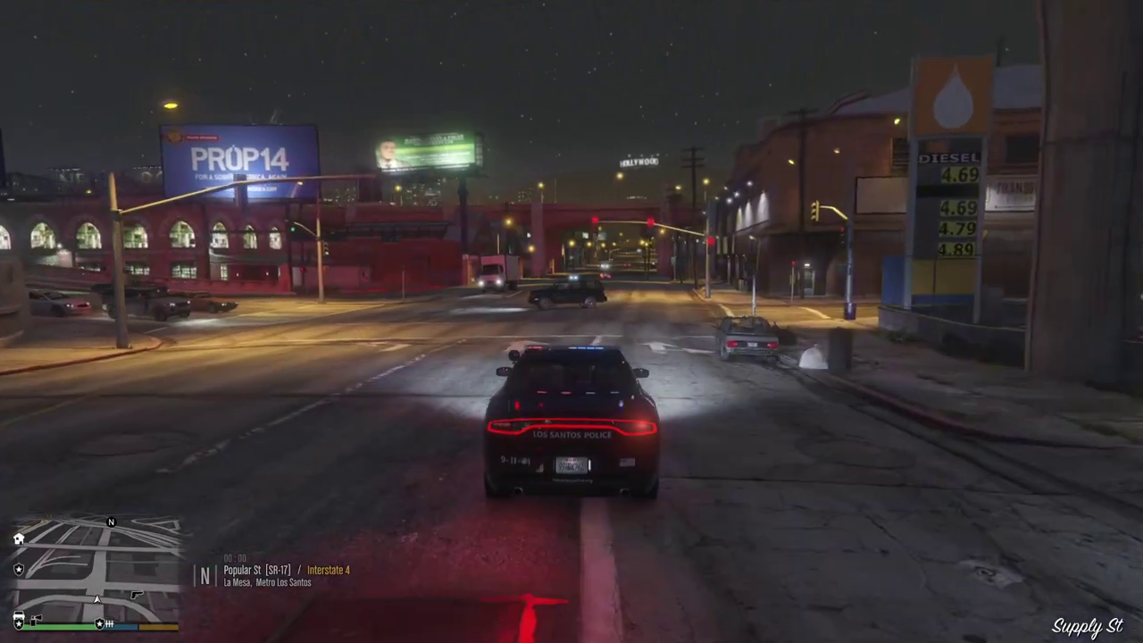
pyautogui.press('w')
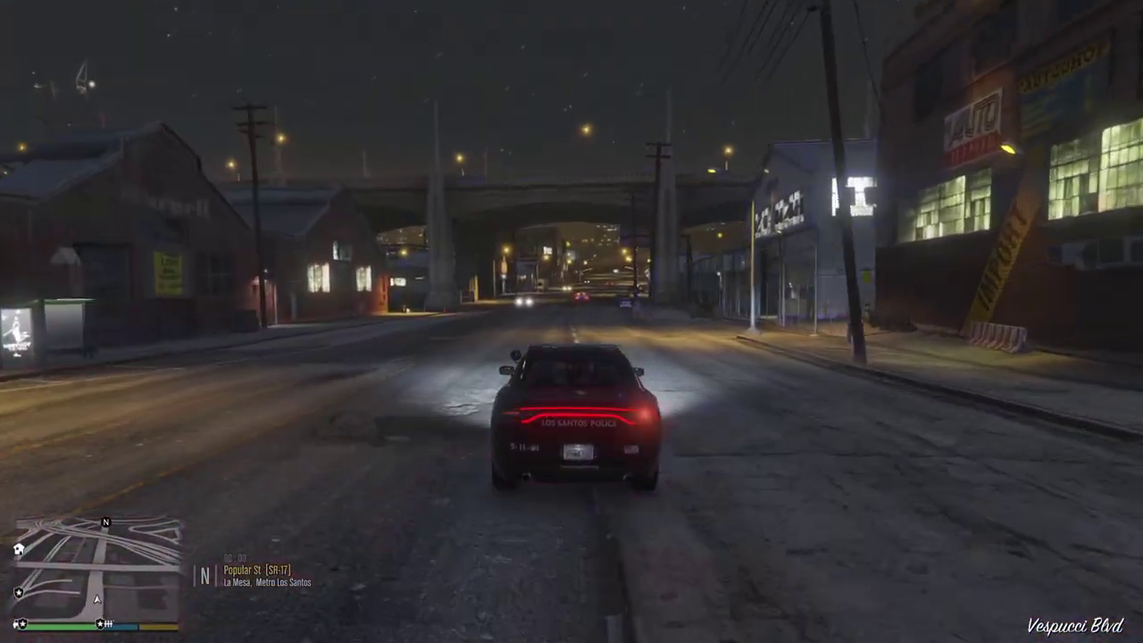
pyautogui.press('w')
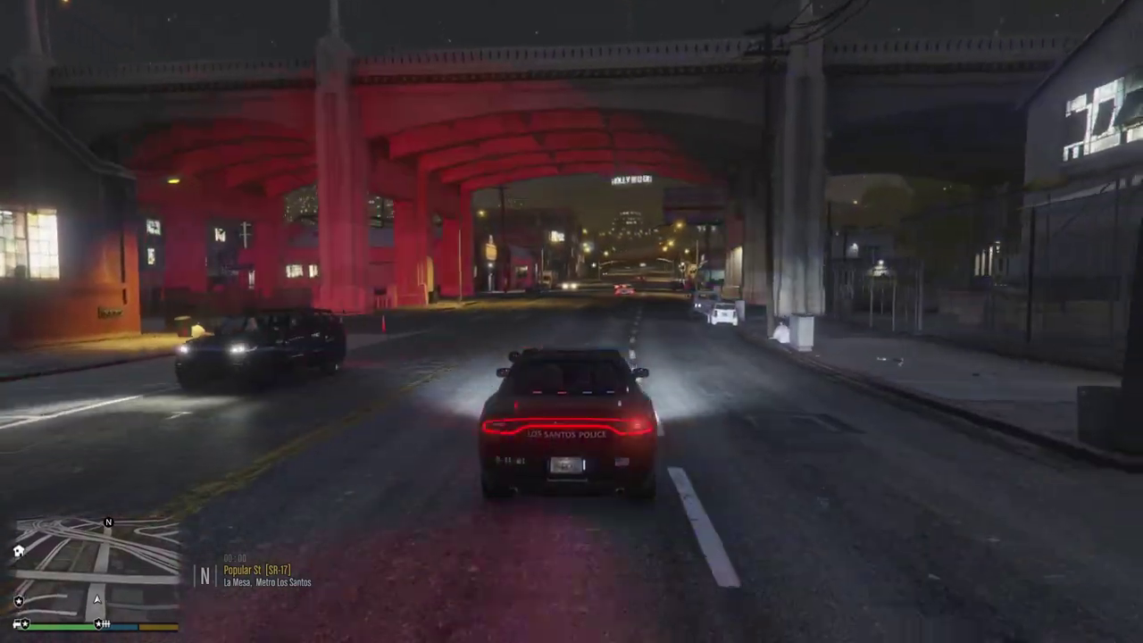
pyautogui.press('w')
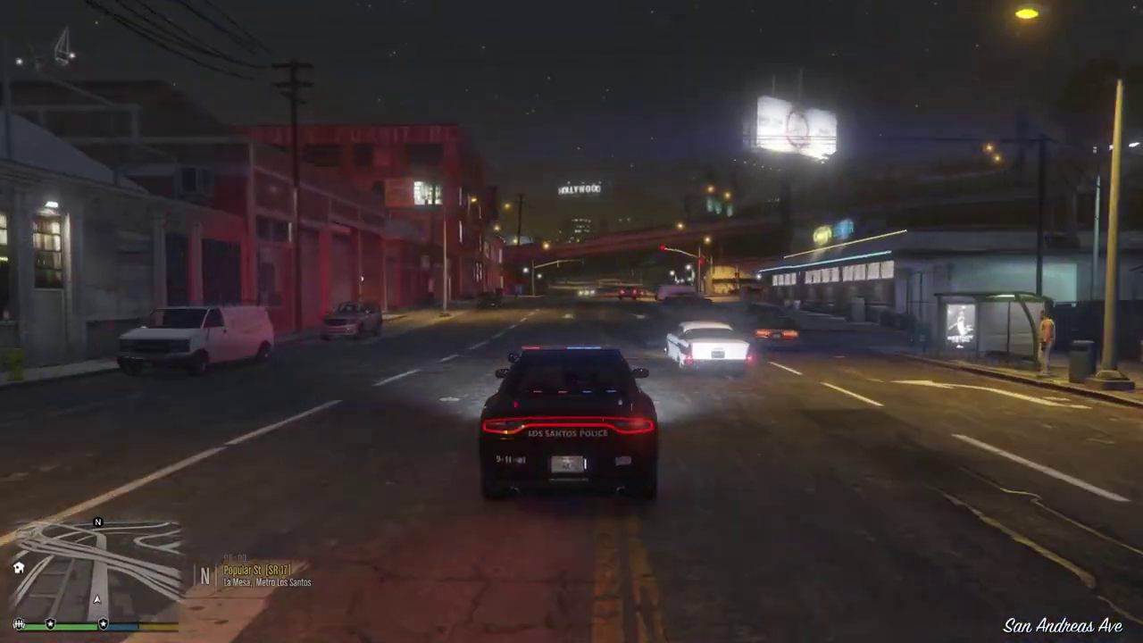
pyautogui.press('w')
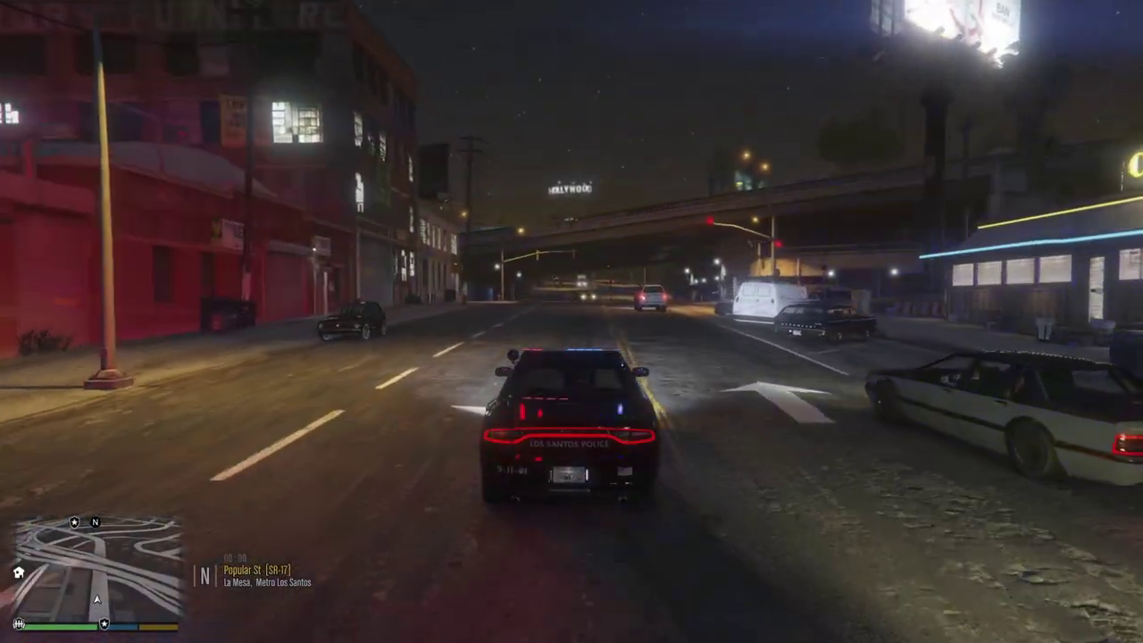
pyautogui.press('w')
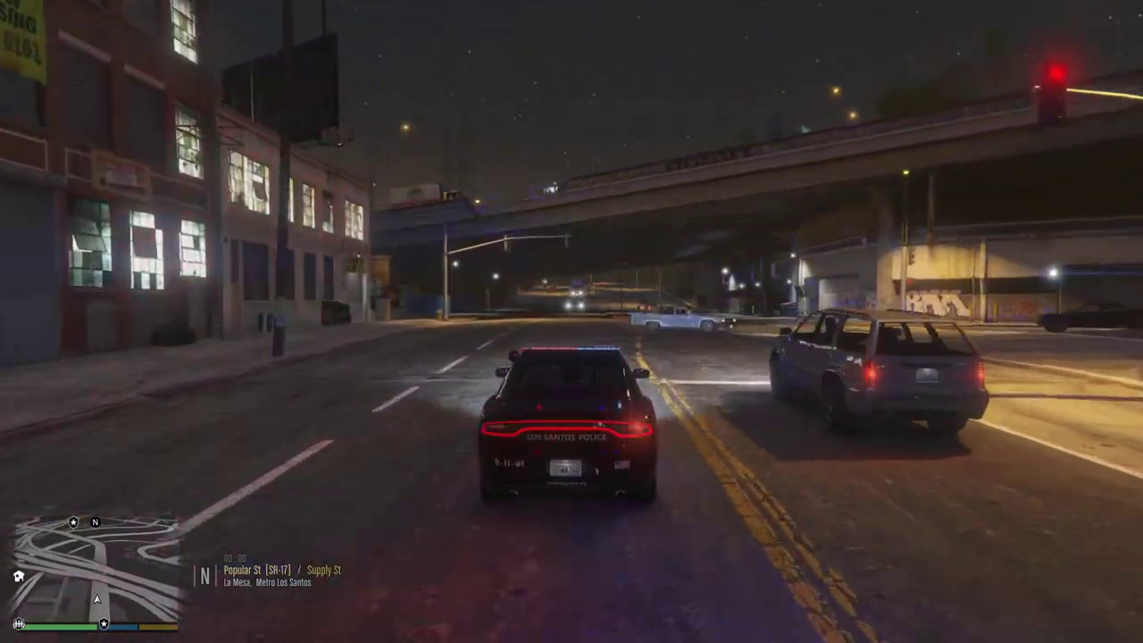
pyautogui.press('w')
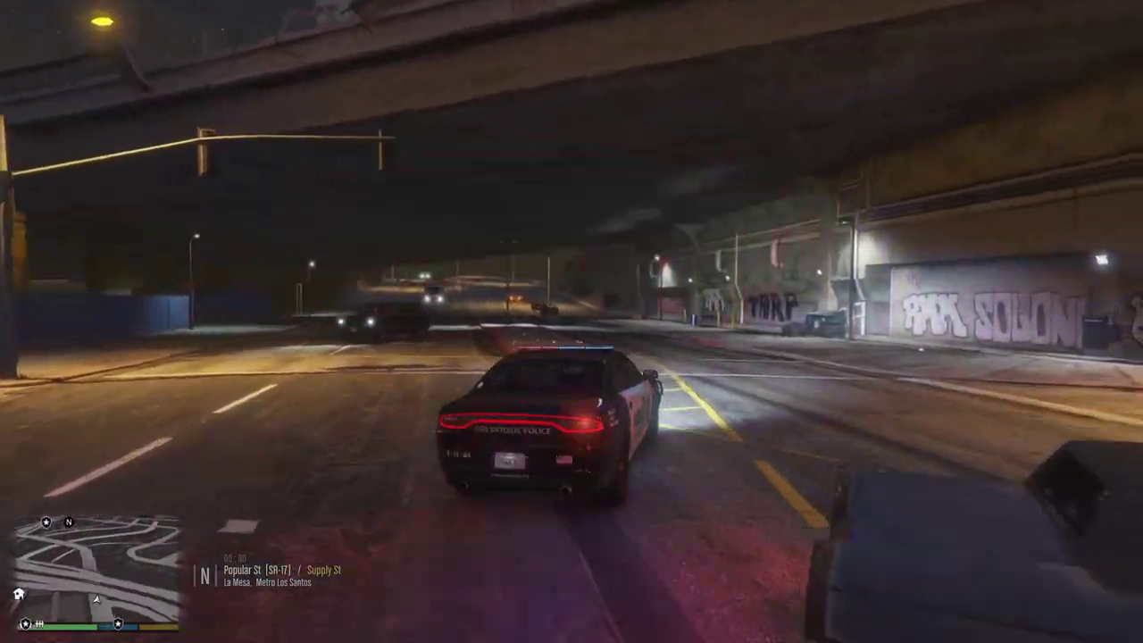
pyautogui.press('w')
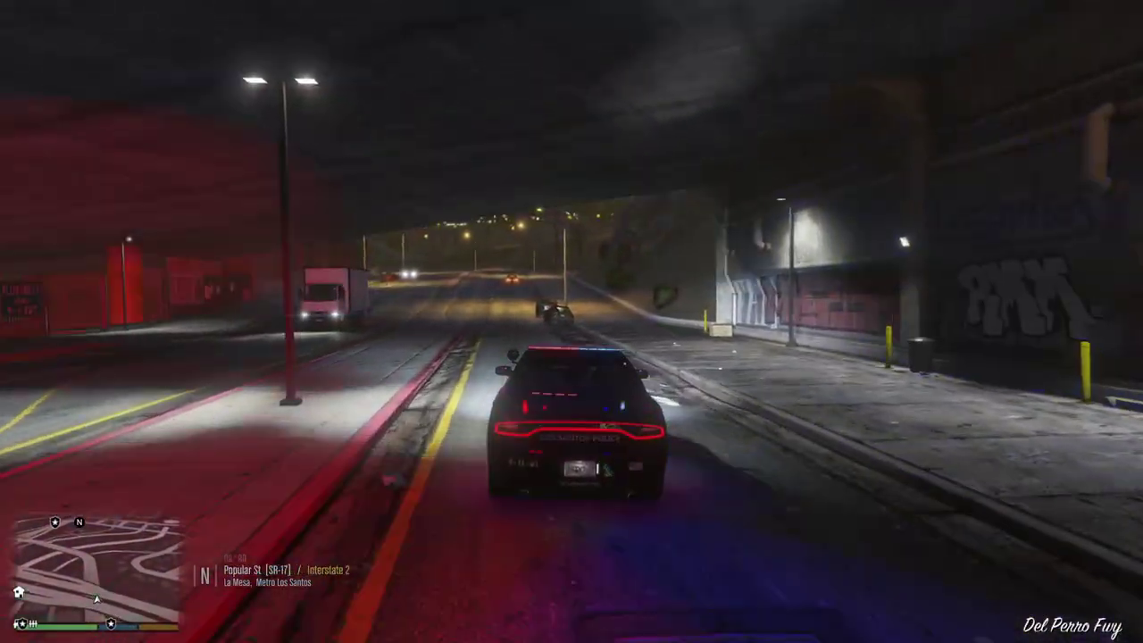
pyautogui.press('w')
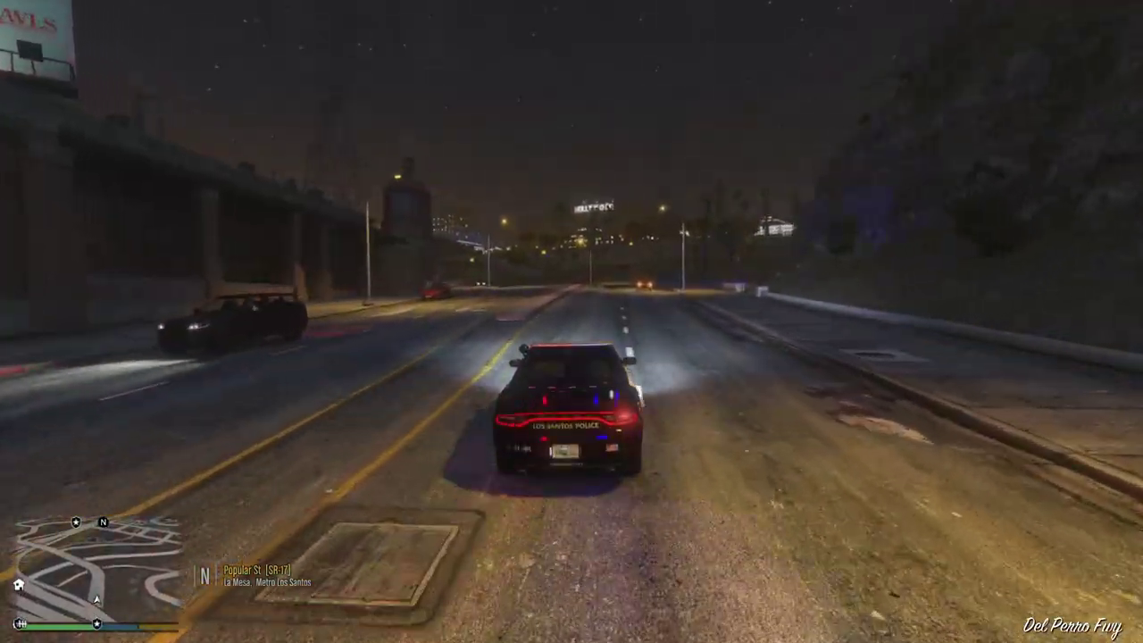
pyautogui.press('w')
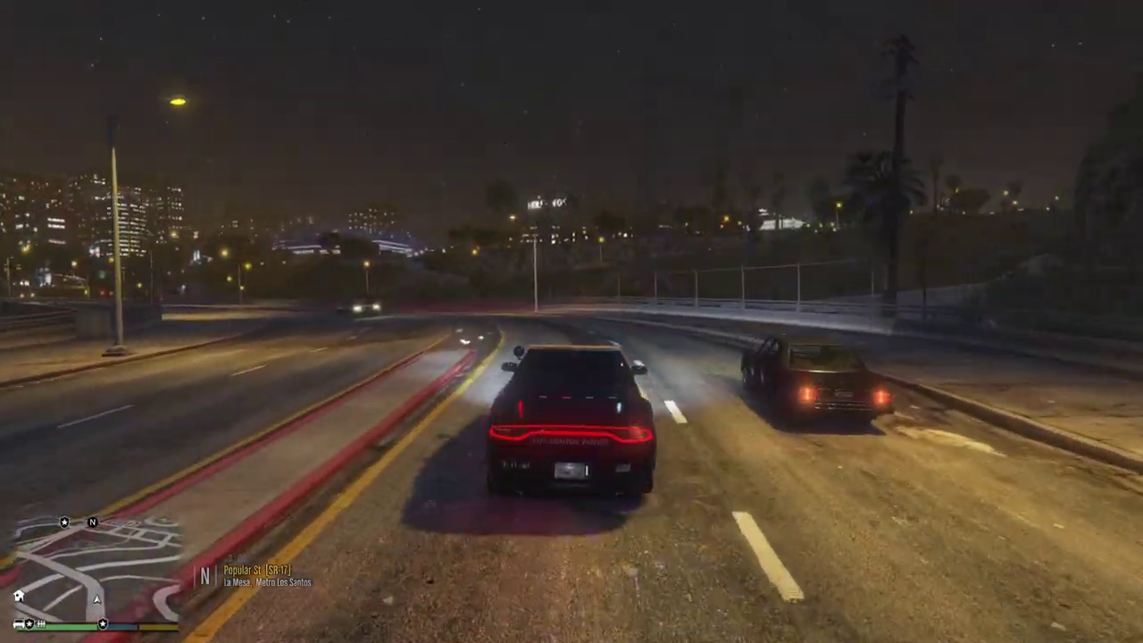
pyautogui.press('w')
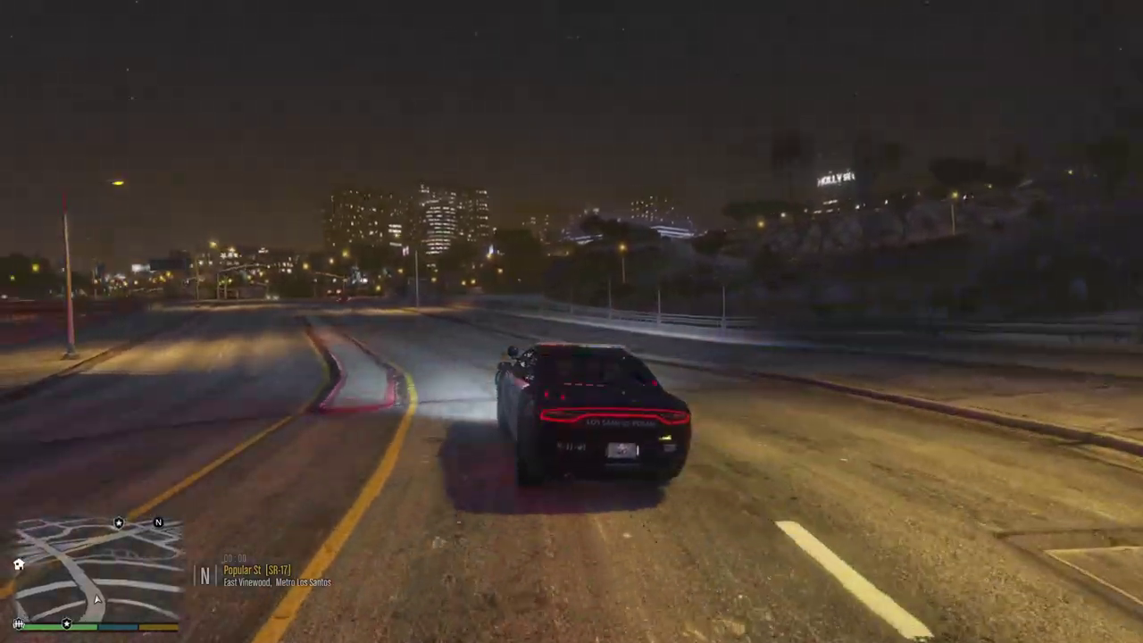